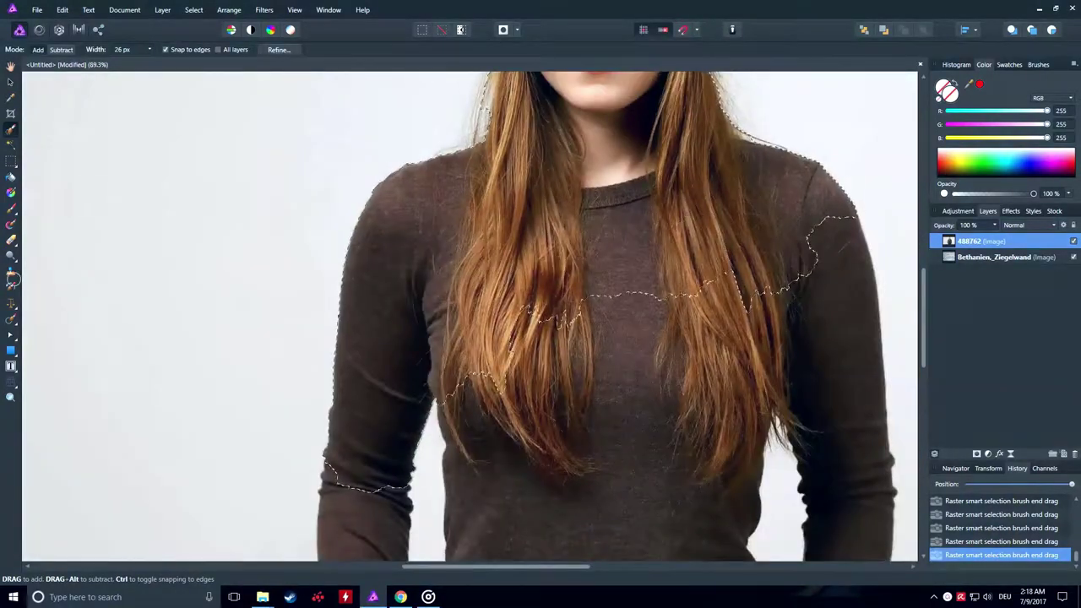
Step: Paint with the Selection Brush over the woman's beanie, hair and torso to extend the selection
left_click_drag(537, 289, 492, 263)
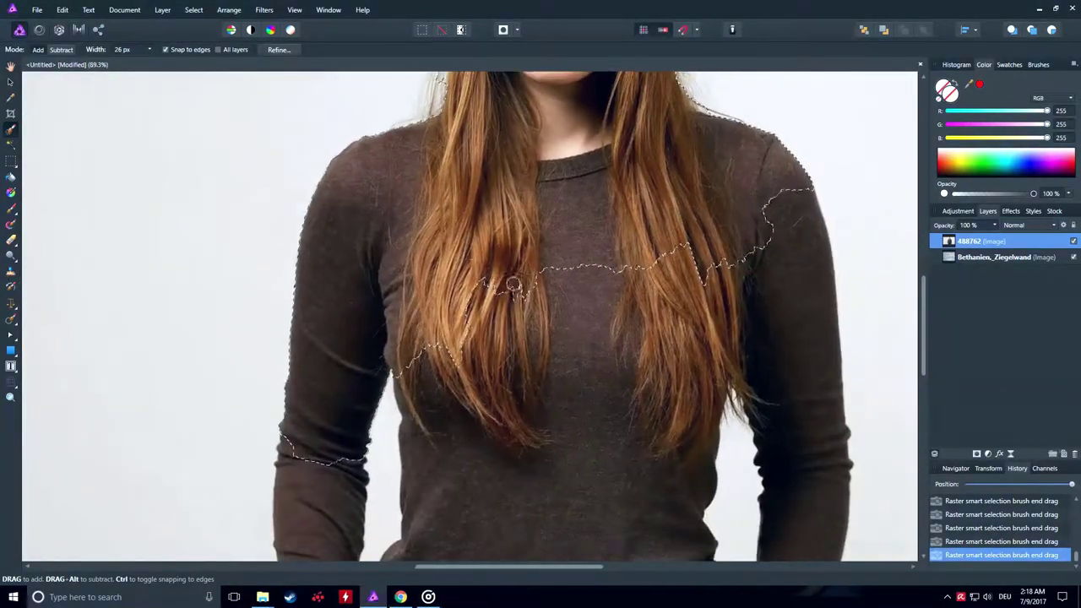
scroll(408, 185, "down", 5)
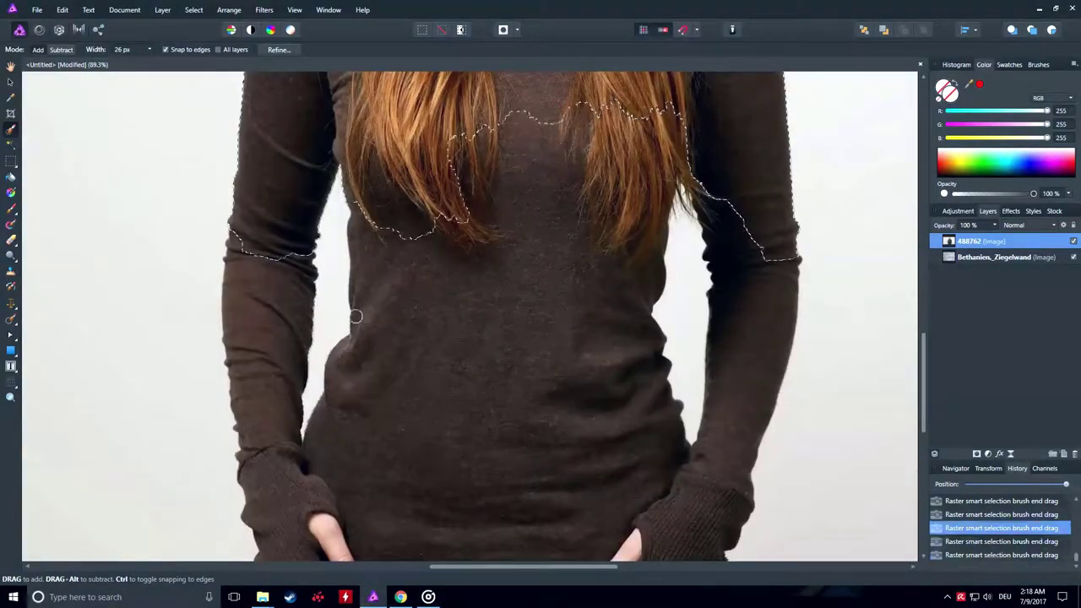
left_click_drag(358, 325, 363, 371)
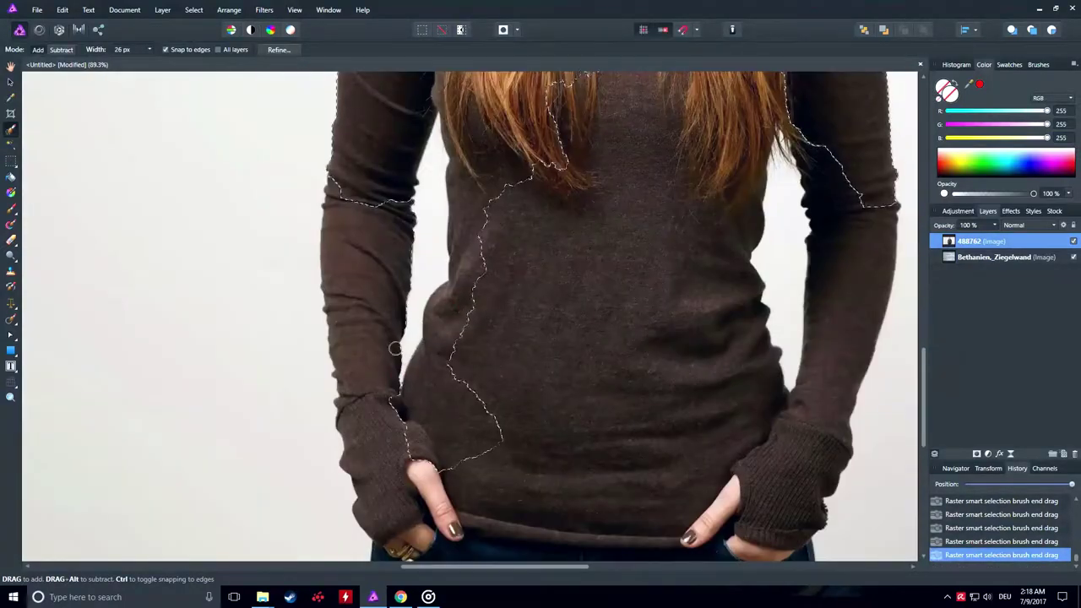
scroll(413, 382, "down", 3)
scroll(434, 374, "up", 4)
scroll(434, 375, "up", 3)
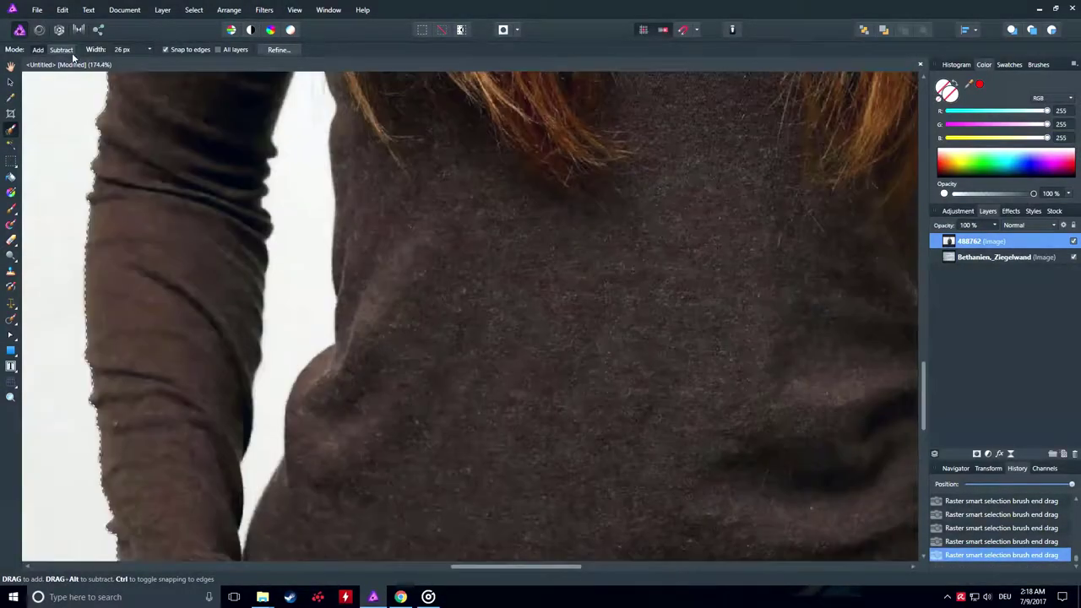
scroll(272, 373, "up", 3)
scroll(363, 332, "up", 2)
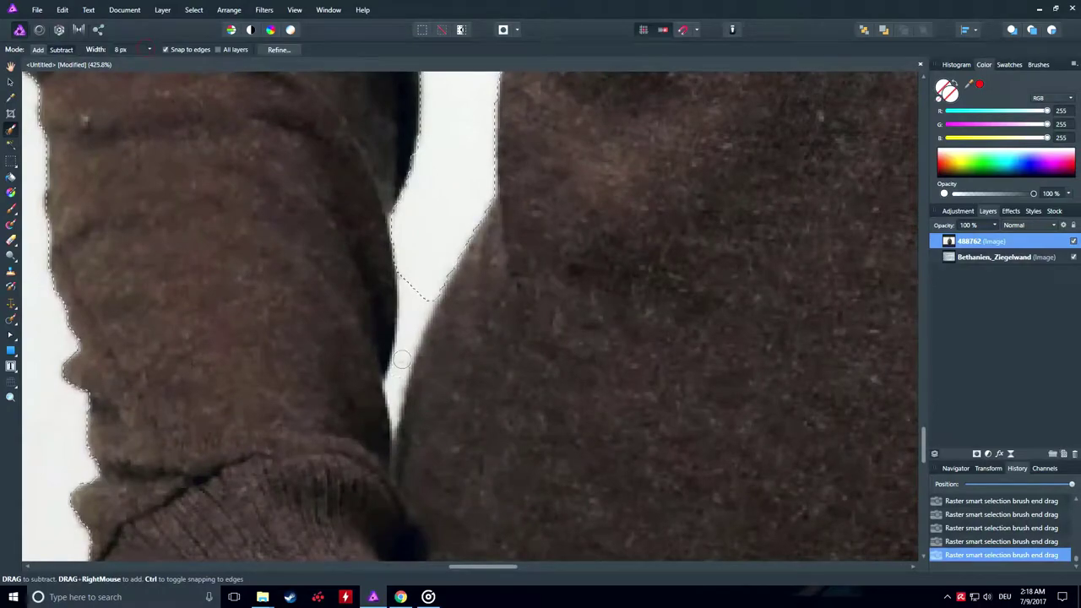
scroll(397, 388, "down", 3)
scroll(429, 437, "down", 2)
scroll(555, 118, "up", 3)
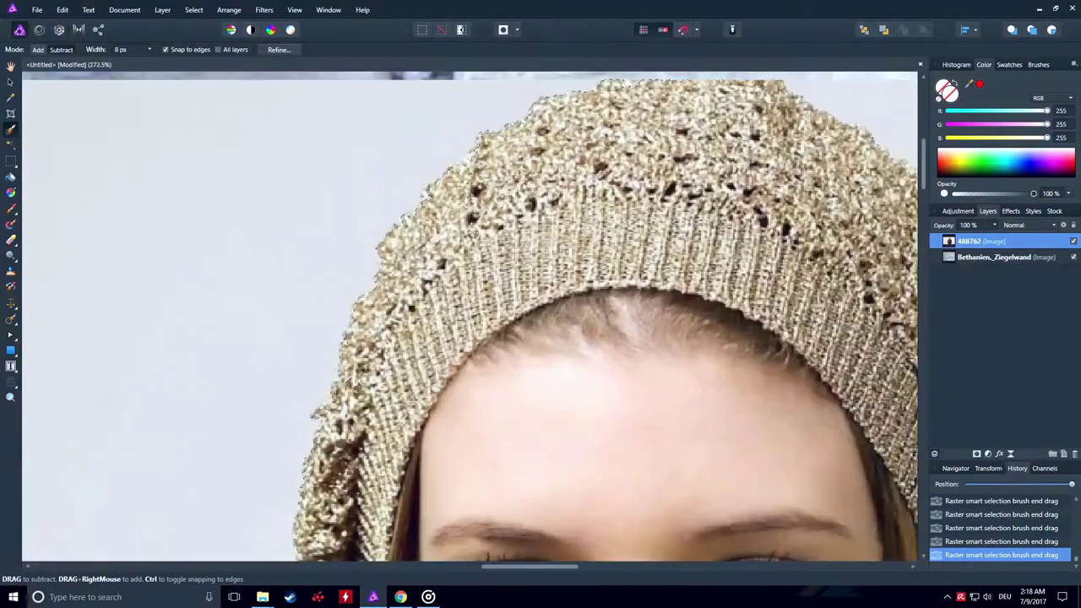
scroll(437, 342, "down", 3)
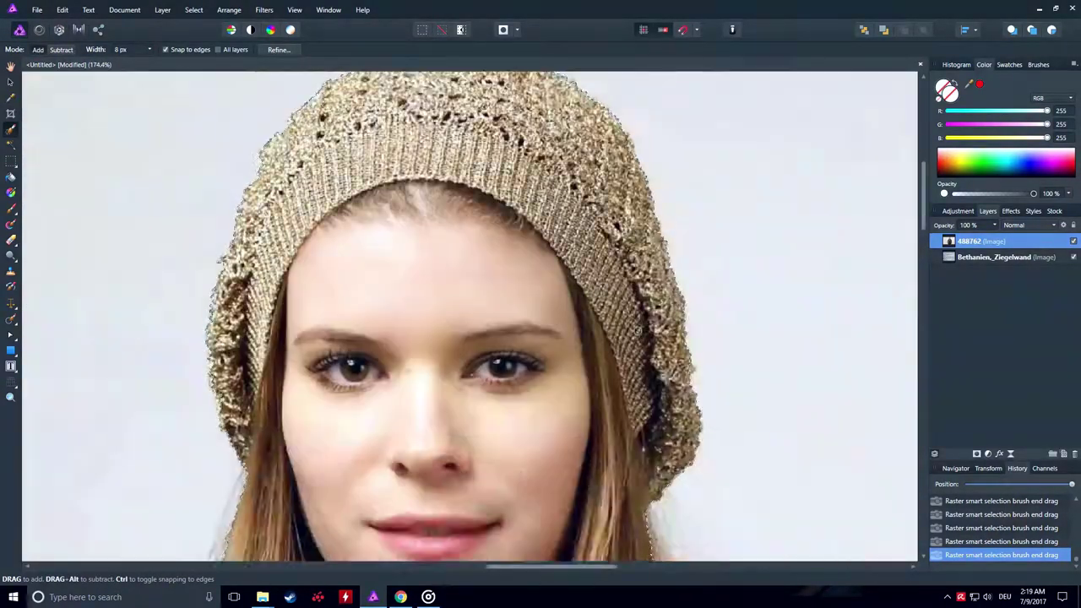
scroll(507, 354, "down", 3)
Step: Open Refine Selection and paint matte strokes along the arm gap and the hair edge
left_click(283, 49)
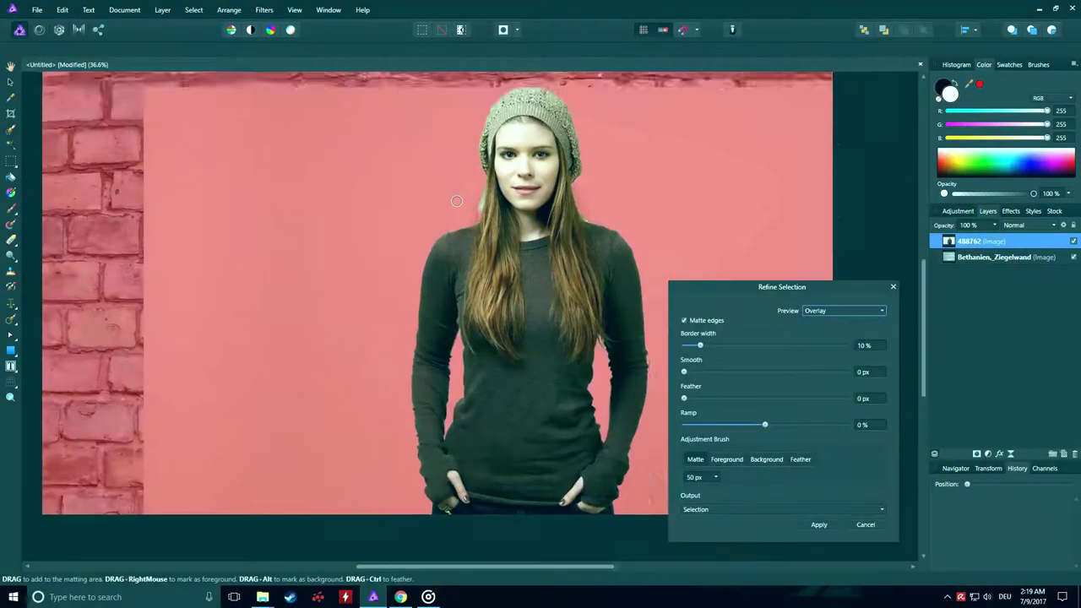
scroll(565, 297, "up", 4)
scroll(467, 235, "left", 5)
scroll(504, 184, "up", 1)
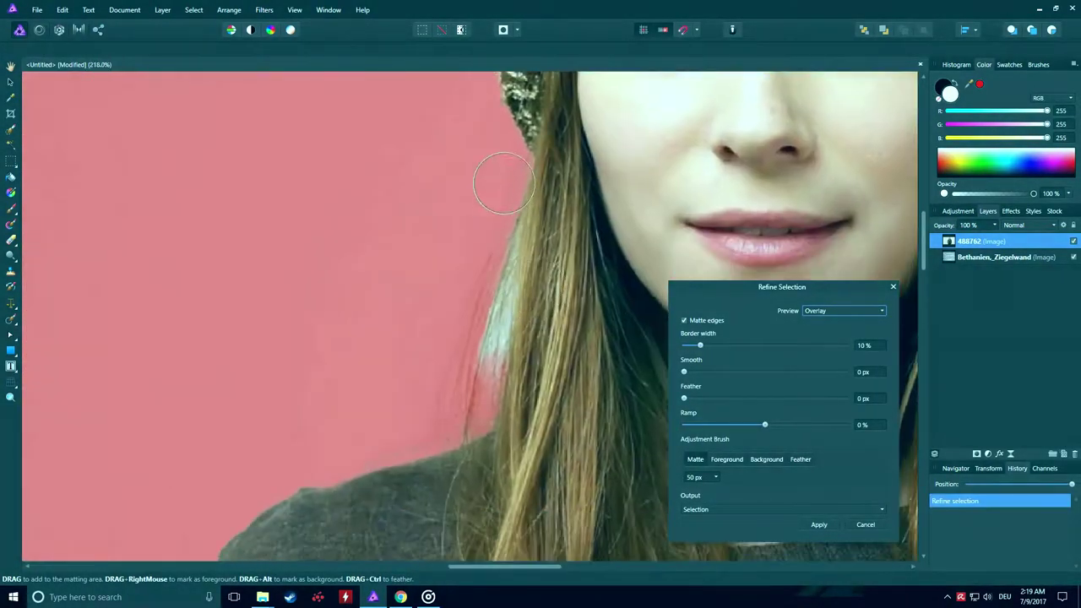
scroll(457, 412, "down", 5)
scroll(483, 309, "up", 5)
left_click_drag(394, 186, 394, 338)
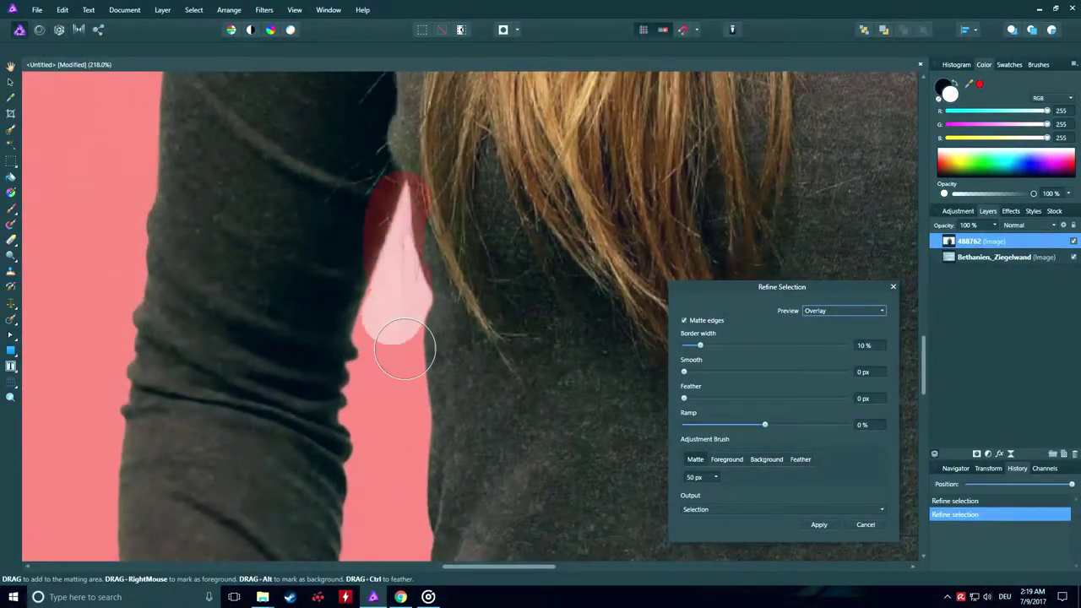
scroll(483, 232, "left", 2)
left_click_drag(516, 152, 540, 376)
Step: Switch the refinement preview to Black and white
scroll(541, 376, "down", 5)
scroll(473, 169, "up", 3)
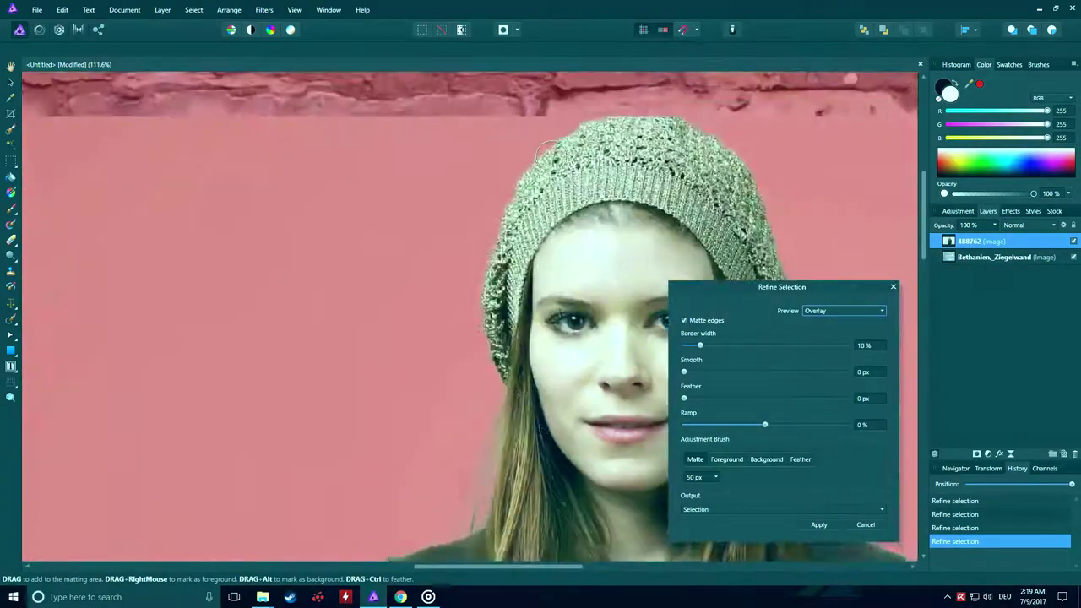
scroll(334, 359, "up", 3)
scroll(334, 359, "down", 5)
scroll(473, 236, "up", 3)
scroll(473, 236, "down", 4)
left_click(844, 311)
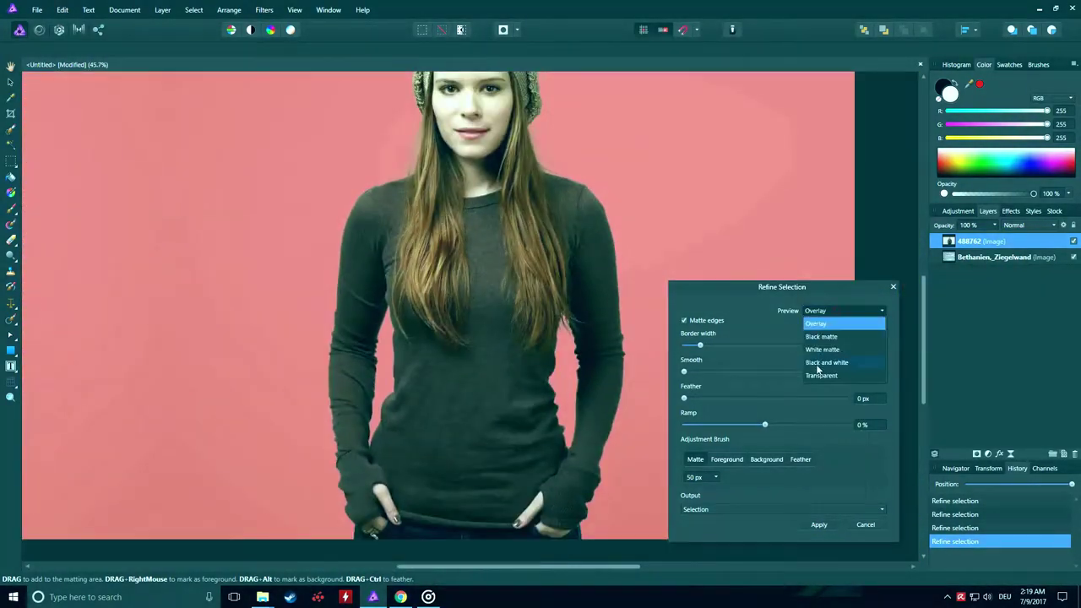
left_click(824, 370)
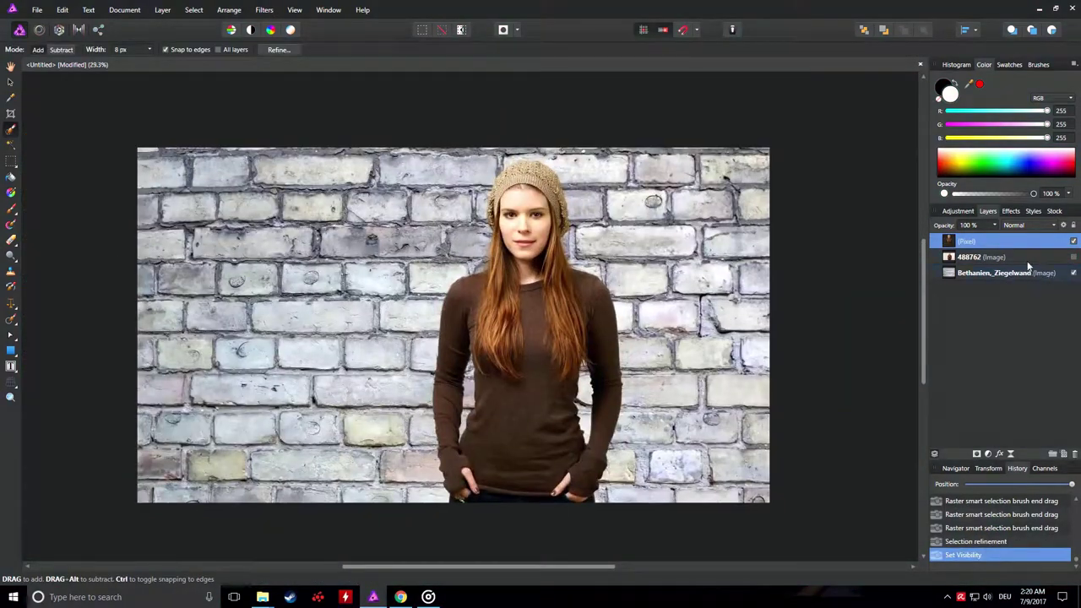
Step: Add a Brightness/Contrast adjustment (brightness -50%, contrast 80%) and a Vibrance adjustment
left_click(958, 210)
left_click(976, 318)
left_click_drag(774, 473, 737, 473)
left_click_drag(775, 497, 836, 498)
left_click(961, 434)
left_click(893, 466)
Step: Add a second Brightness/Contrast adjustment with brightness lowered to -48%
left_click(976, 318)
mouse_move(775, 473)
left_mouse_down()
mouse_move(738, 473)
mouse_move(783, 496)
mouse_move(764, 473)
left_mouse_up()
left_click(893, 425)
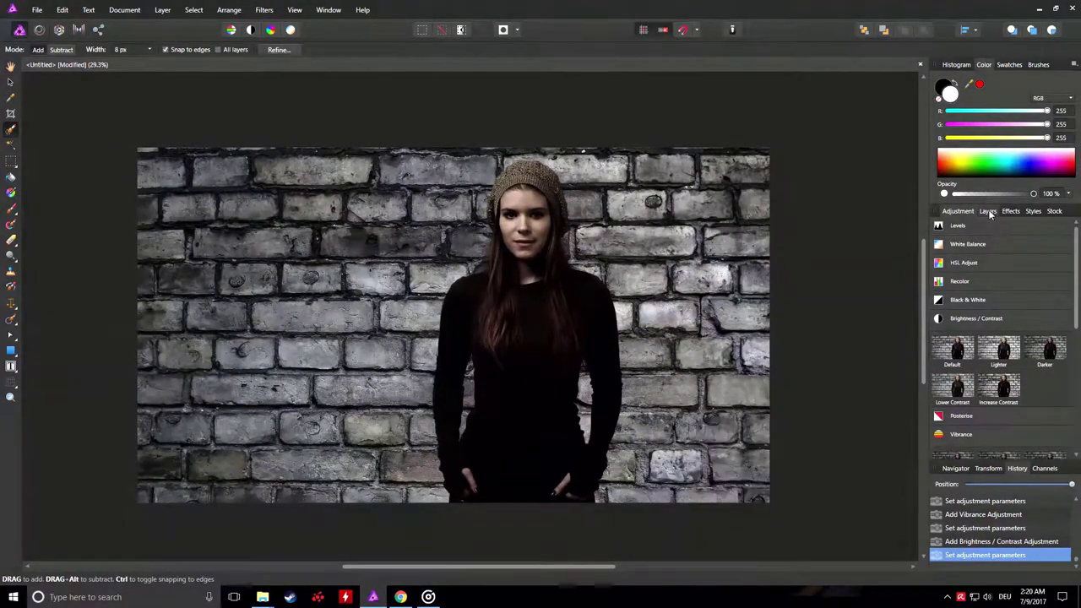
Step: Try a Brightness/Contrast adjustment on the brick wall layer, then undo the change
left_click(988, 211)
left_click(977, 321)
left_click(958, 211)
left_click(953, 348)
left_click_drag(775, 473, 711, 470)
key("ctrl+z")
left_click(893, 426)
Step: Cut the brick wall layer out of the image and select the grey stone tile image in File Explorer
left_click(988, 212)
left_click(980, 321)
key("ctrl+x")
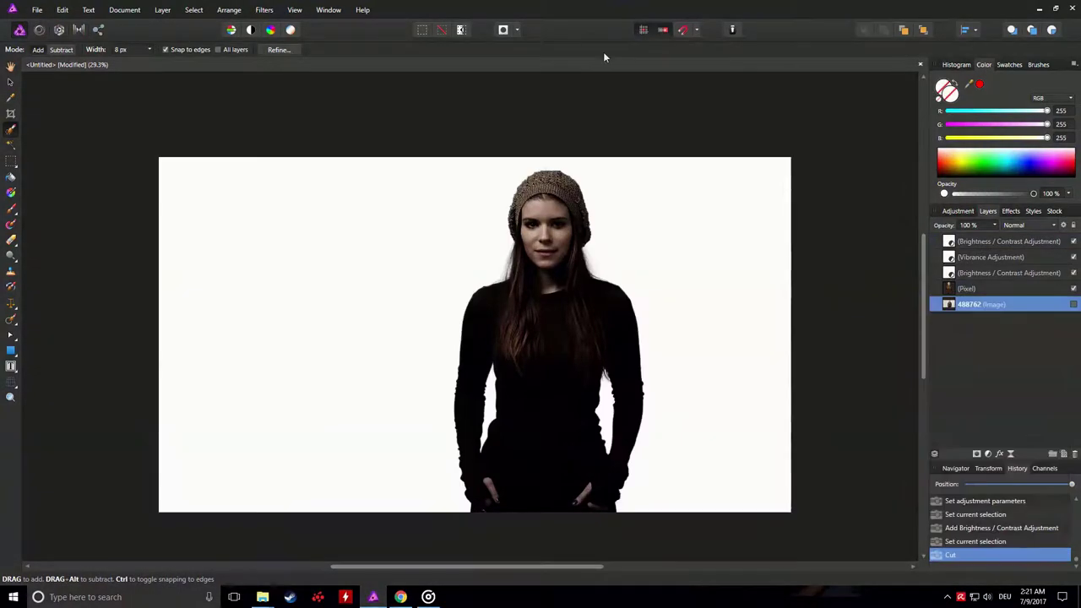
left_click(139, 549)
left_click(264, 135)
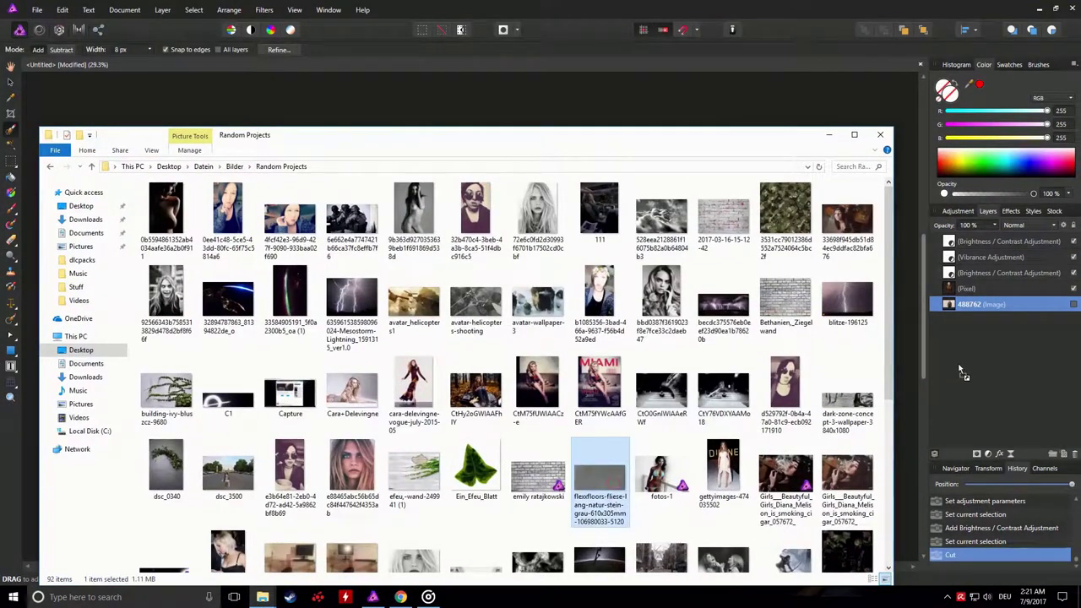
Step: Open the flexfloors stone tile image, move and scale it to fill the canvas, and deselect
double_click(603, 482)
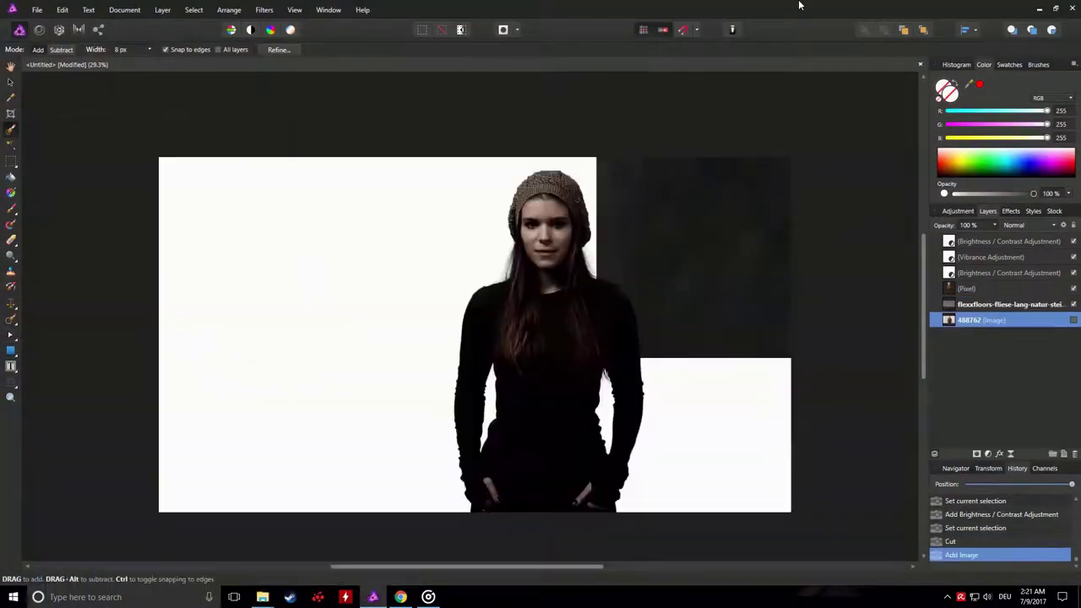
key("v")
left_click_drag(727, 311, 278, 294)
mouse_move(640, 393)
left_mouse_down()
mouse_move(862, 502)
mouse_move(891, 497)
left_mouse_up()
left_click_drag(127, 120, 134, 124)
key("ctrl+d")
key("m")
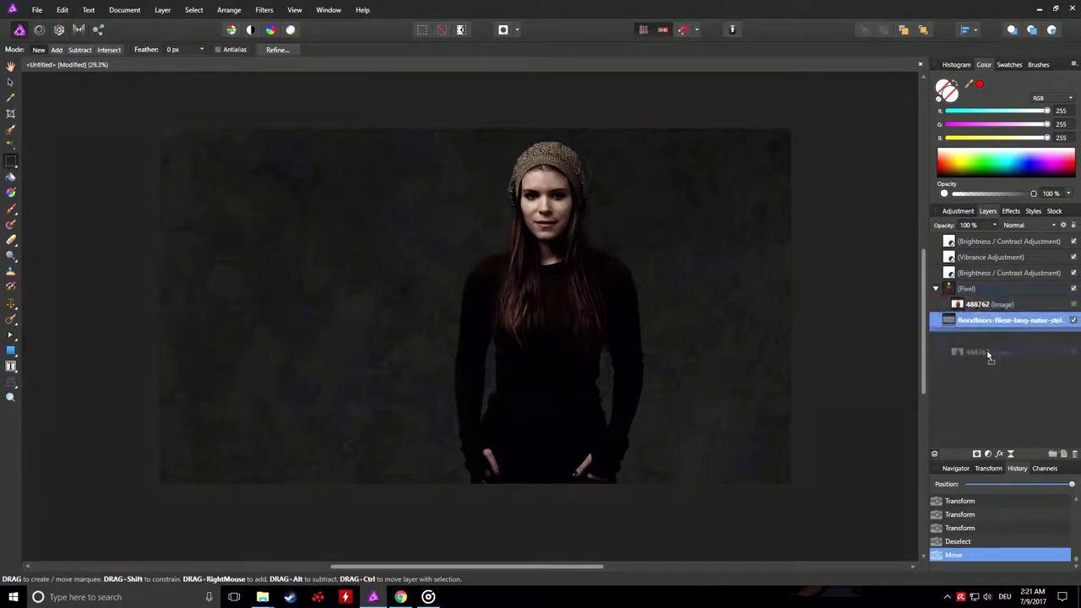
Step: Add a Brightness/Contrast adjustment at -52% brightness, then select the dark stone wall image file
left_click(958, 210)
left_click(977, 319)
left_click(957, 210)
left_click_drag(774, 474, 734, 474)
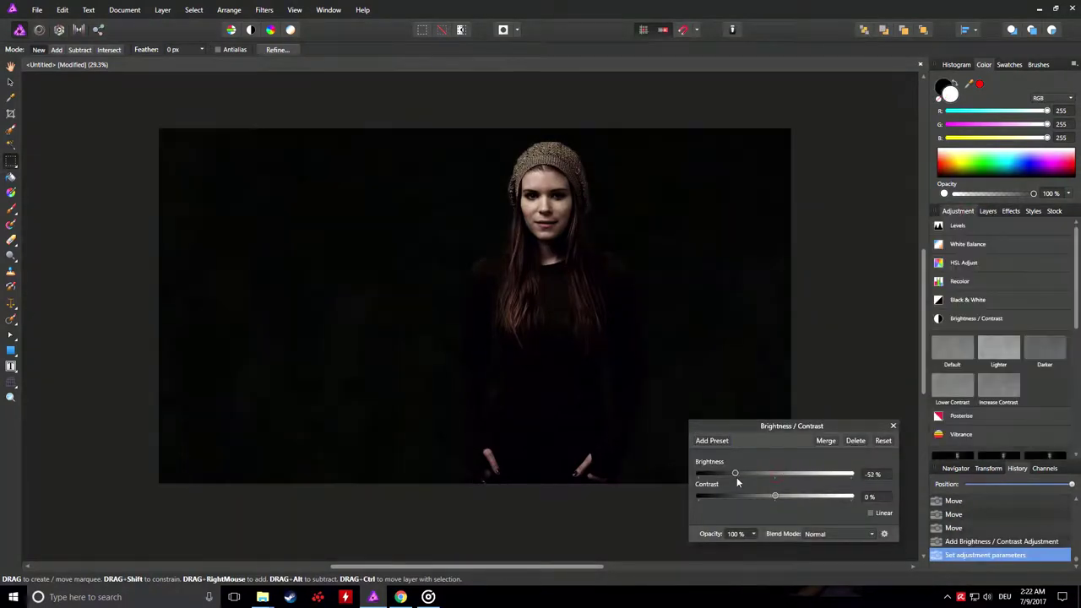
left_click(893, 425)
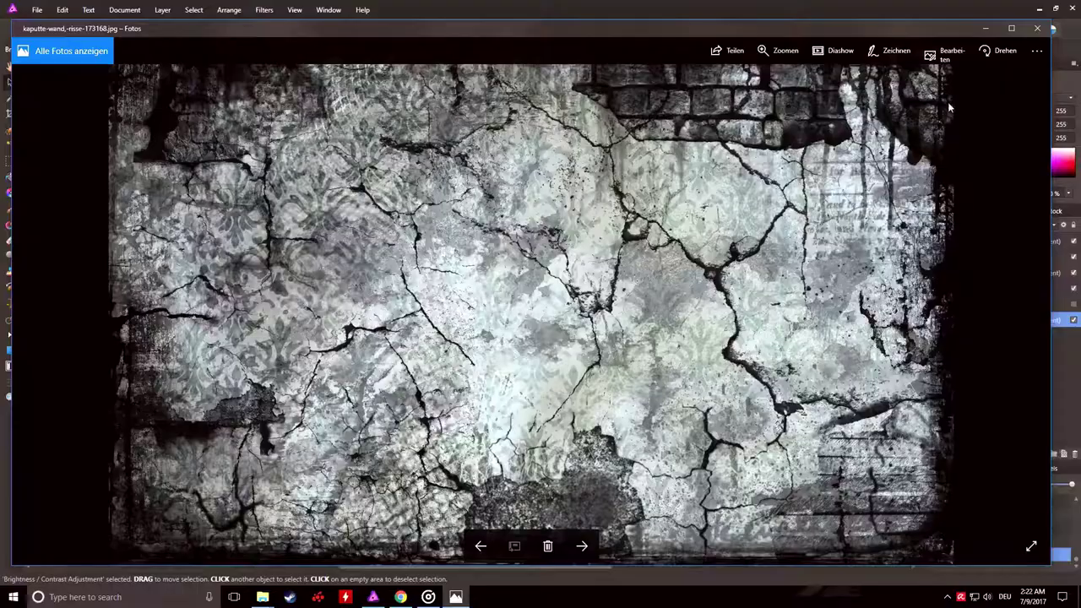
left_click(319, 203)
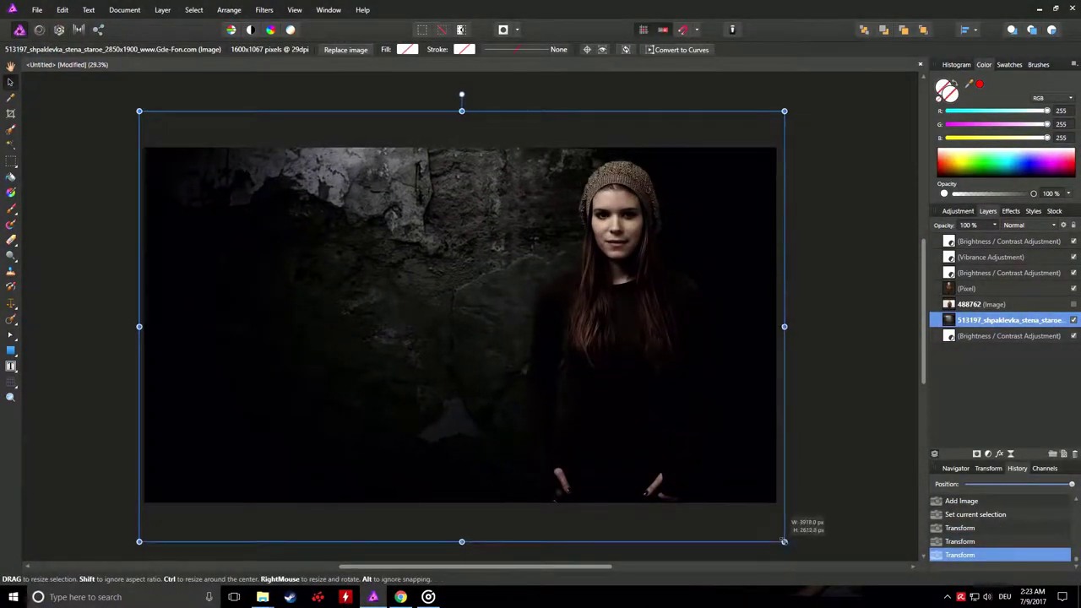
Step: Deselect, pick the woman's cut-out layer and cut away the bottom Brightness/Contrast adjustment
key("ctrl+d")
scroll(659, 421, "up", 1)
left_click(990, 292)
right_click(1005, 335)
left_click(967, 340)
scroll(551, 312, "down", 1)
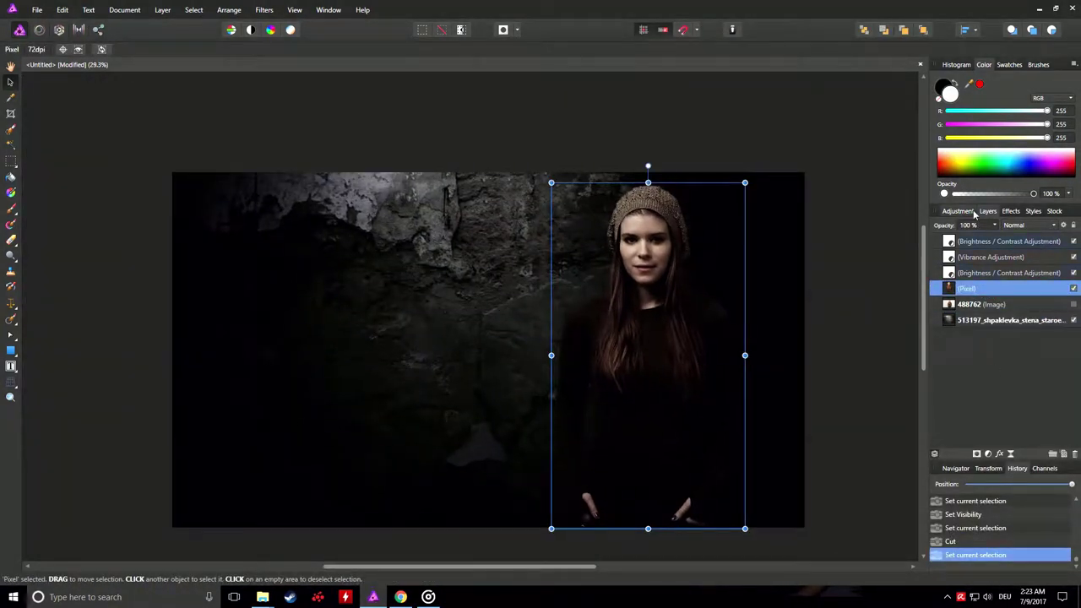
Step: Place the Flügel wing image on the canvas, then remove it again and clear the selection
left_click(140, 545)
left_click_drag(627, 190, 741, 278)
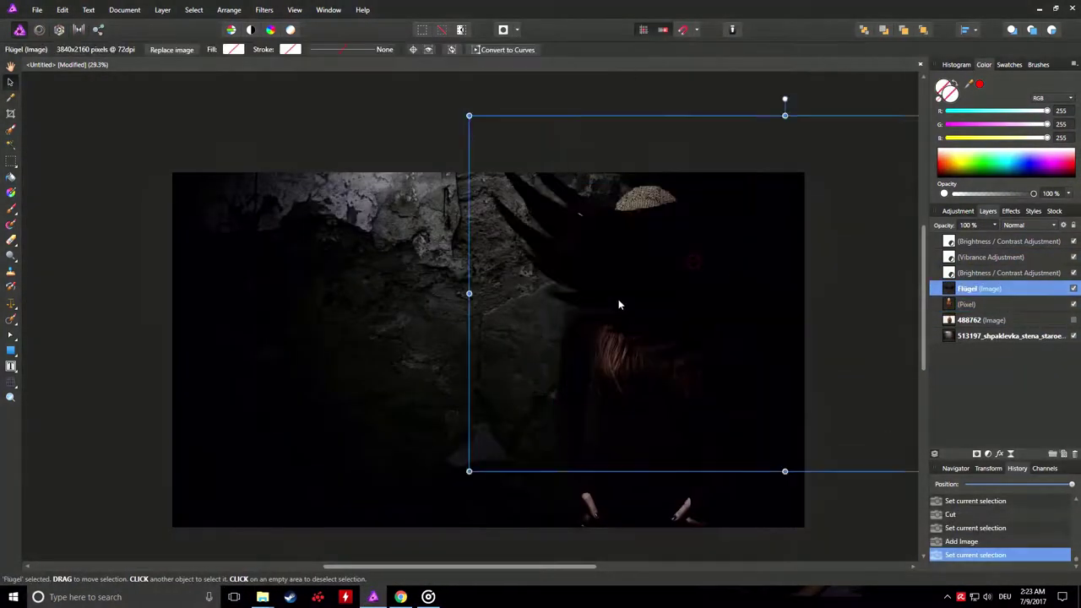
key("ctrl+x")
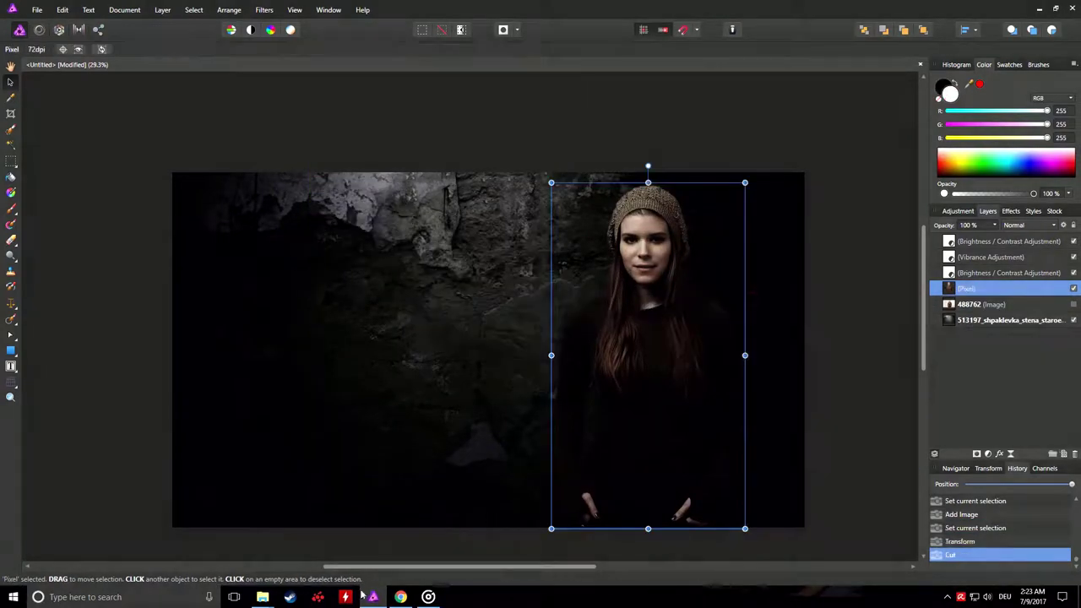
left_click(317, 532)
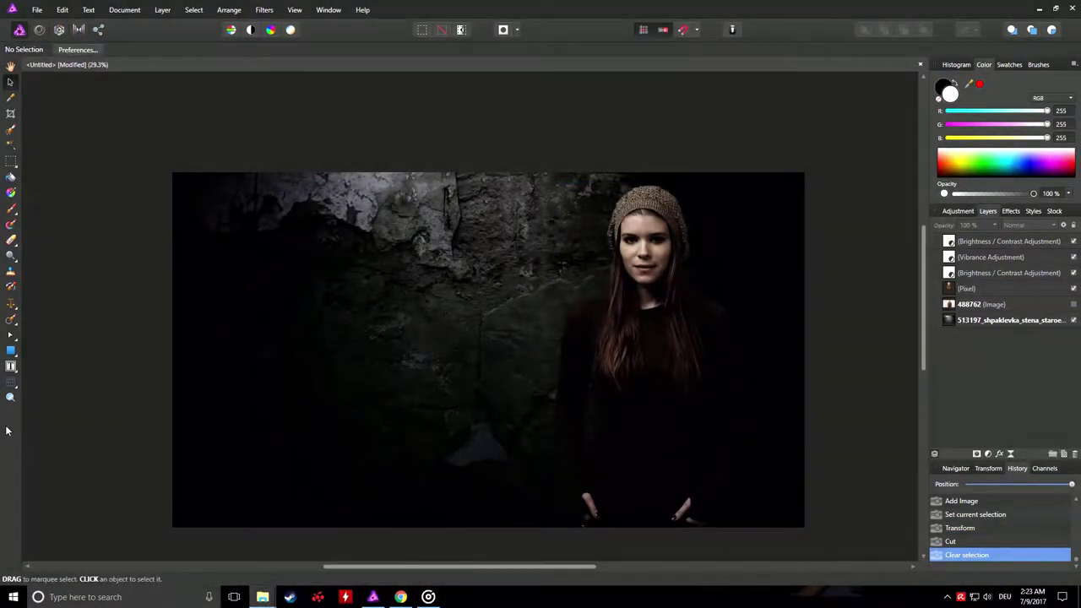
left_click(139, 545)
Step: Copy the angel-wing layer from the War document and paste it into the Untitled composite
double_click(225, 295)
double_click(690, 181)
left_click(1005, 304)
key("ctrl+c")
left_click(395, 66)
key("ctrl+v")
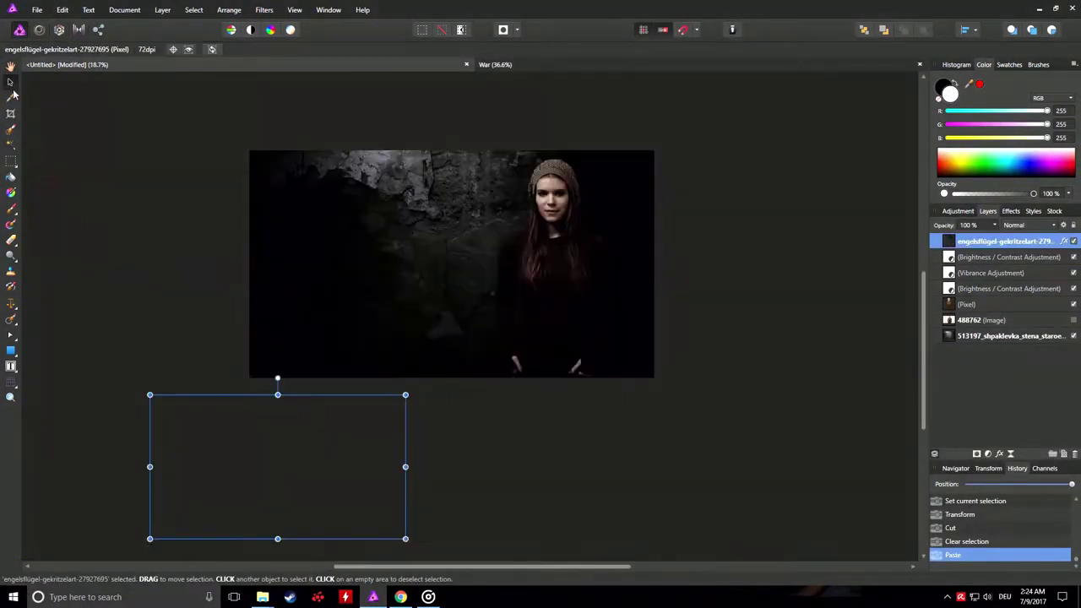
Step: Position the pasted wings and move the wing layer beneath the woman
left_click_drag(276, 466, 387, 443)
left_click_drag(1004, 242, 1005, 310)
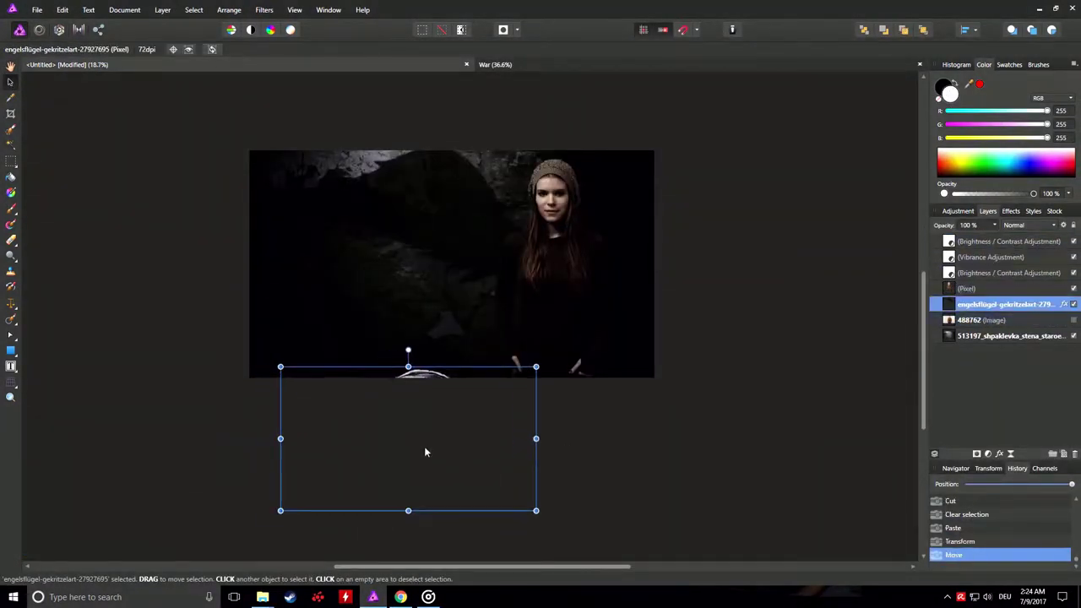
scroll(422, 449, "up", 1)
left_click_drag(421, 466, 421, 479)
Step: Duplicate the wing, flip the copy horizontally and place both wings behind the woman
key("ctrl+v")
mouse_move(410, 434)
left_mouse_down()
mouse_move(390, 438)
mouse_move(700, 439)
left_mouse_up()
left_click(229, 10)
left_click(253, 190)
left_click(406, 477)
left_click_drag(407, 480, 658, 448)
key("ctrl+d")
Step: Duplicate the woman's cut-out layer by copying and pasting it
scroll(352, 318, "up", 2)
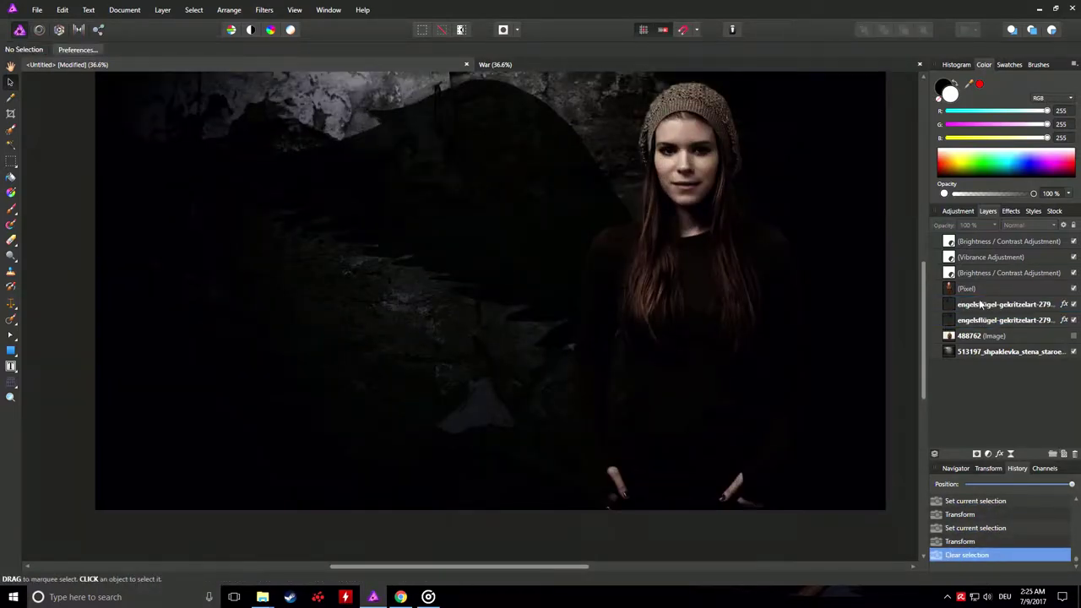
left_click(981, 291)
key("ctrl+c")
key("ctrl+v")
Step: Move the duplicate woman to the top of the stack and paint a Selection Brush selection over her hair
left_click_drag(1024, 290, 1014, 239)
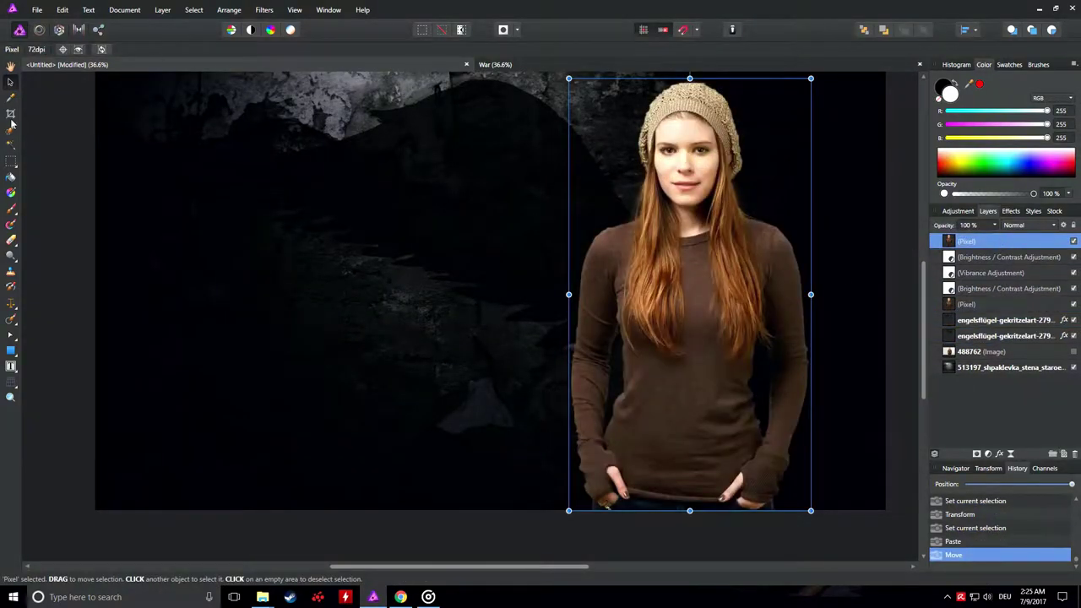
left_click(11, 129)
scroll(692, 253, "up", 5)
left_click_drag(743, 321, 701, 397)
scroll(701, 338, "down", 1)
left_click_drag(700, 345, 606, 222)
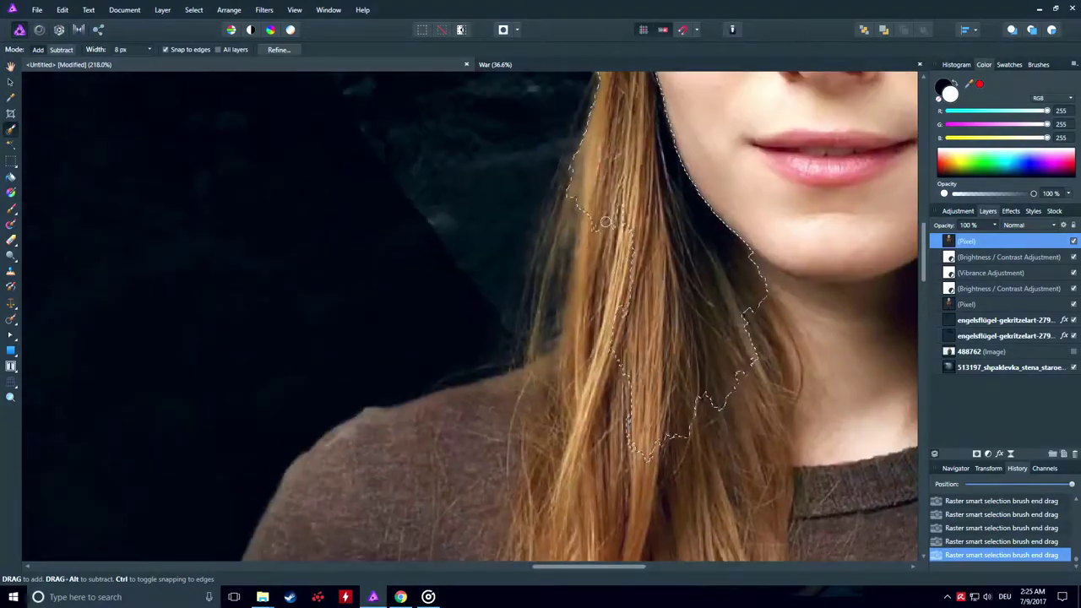
scroll(629, 243, "down", 4)
left_click_drag(748, 282, 753, 347)
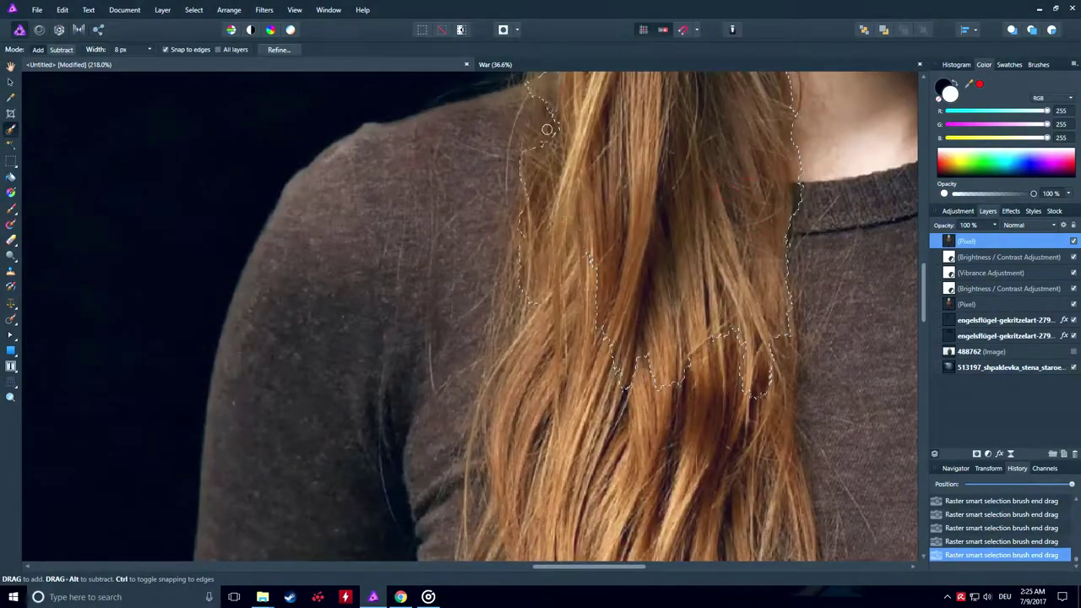
scroll(547, 129, "down", 2)
left_click_drag(547, 129, 509, 209)
scroll(750, 345, "down", 3)
left_click_drag(565, 325, 485, 380)
Step: Inspect the hair selection up close and bring up the Refine Selection dialog
scroll(484, 382, "down", 2)
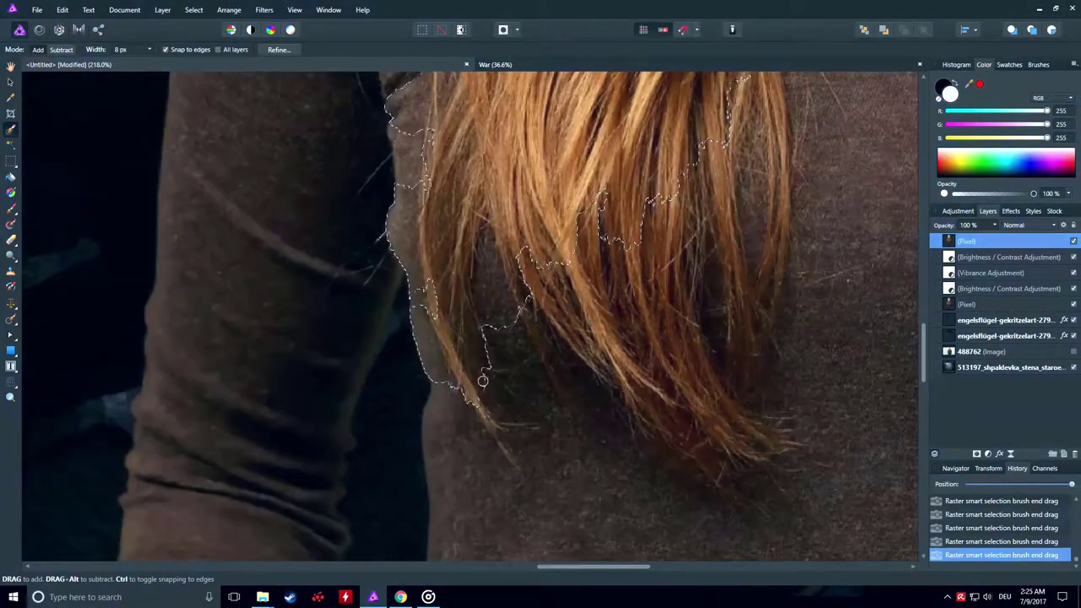
scroll(710, 452, "up", 5)
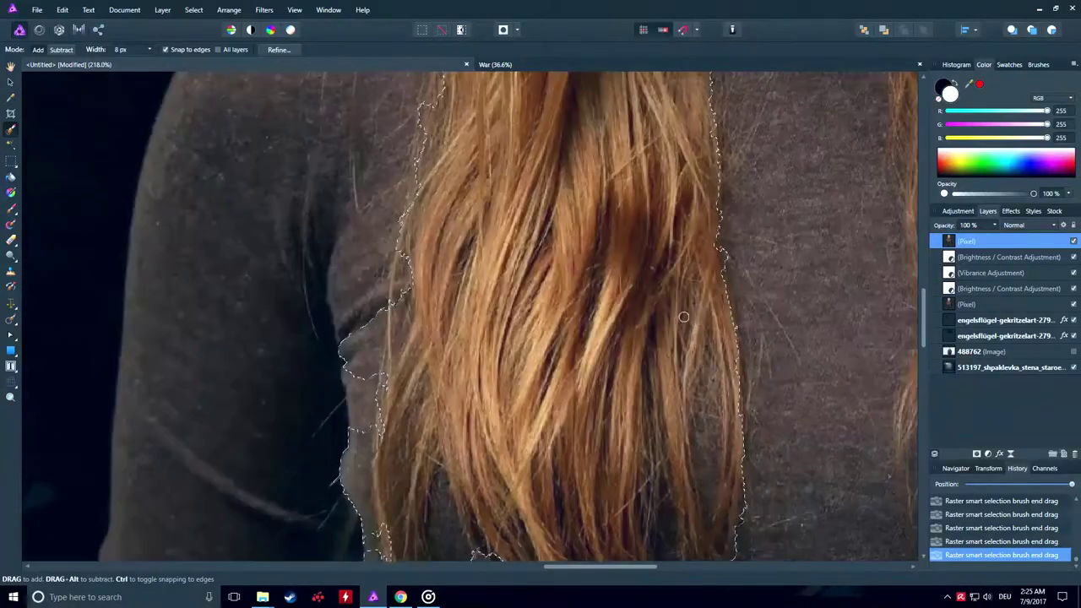
scroll(712, 452, "up", 6)
scroll(716, 453, "up", 1)
scroll(716, 453, "down", 3)
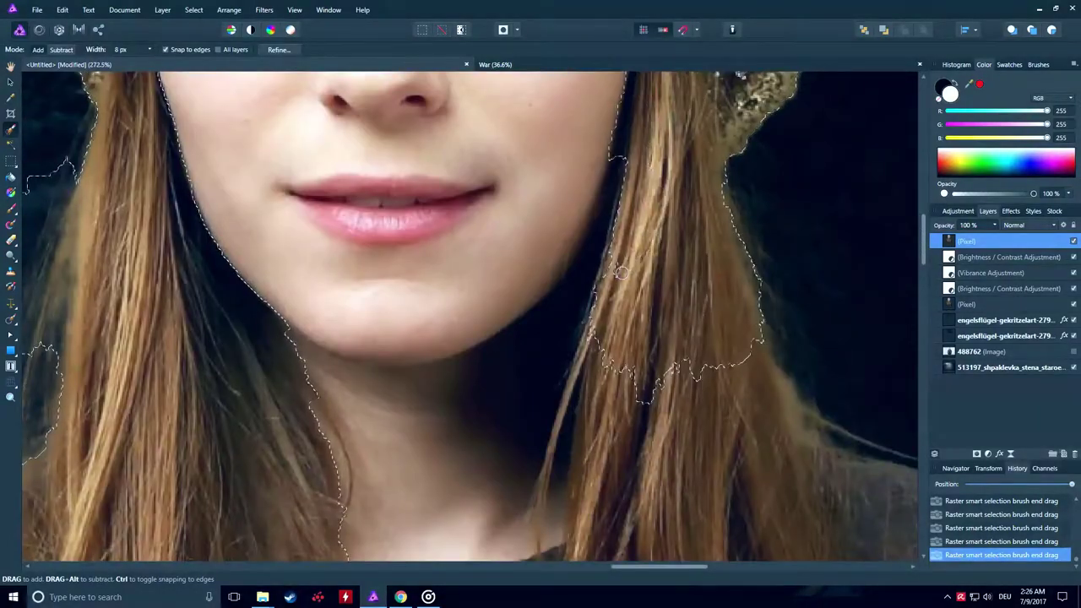
scroll(642, 388, "down", 3)
scroll(556, 332, "down", 2)
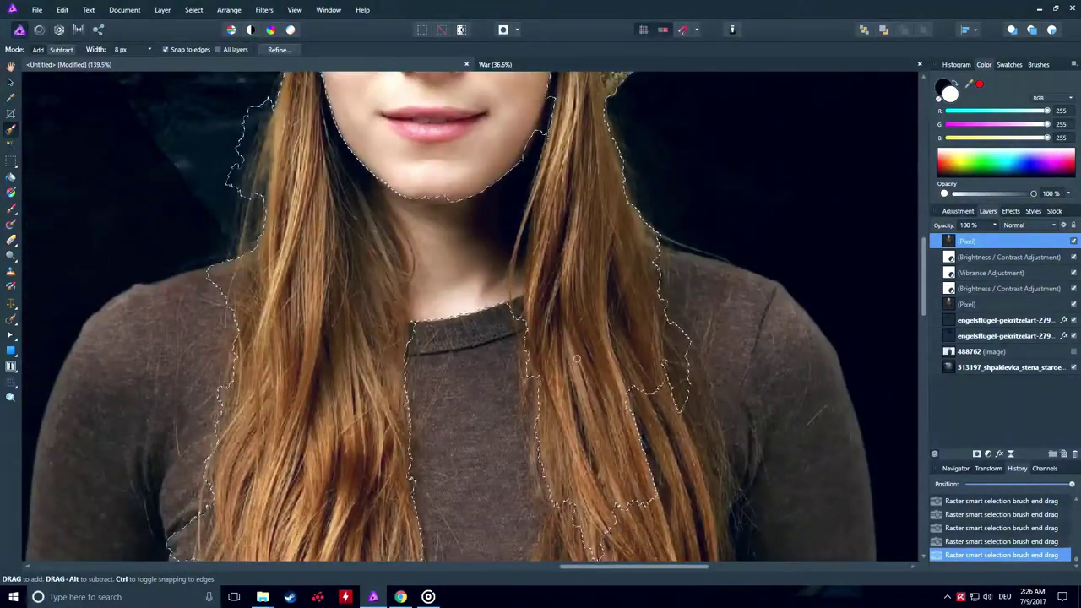
scroll(578, 366, "down", 2)
scroll(608, 365, "down", 1)
scroll(645, 364, "down", 1)
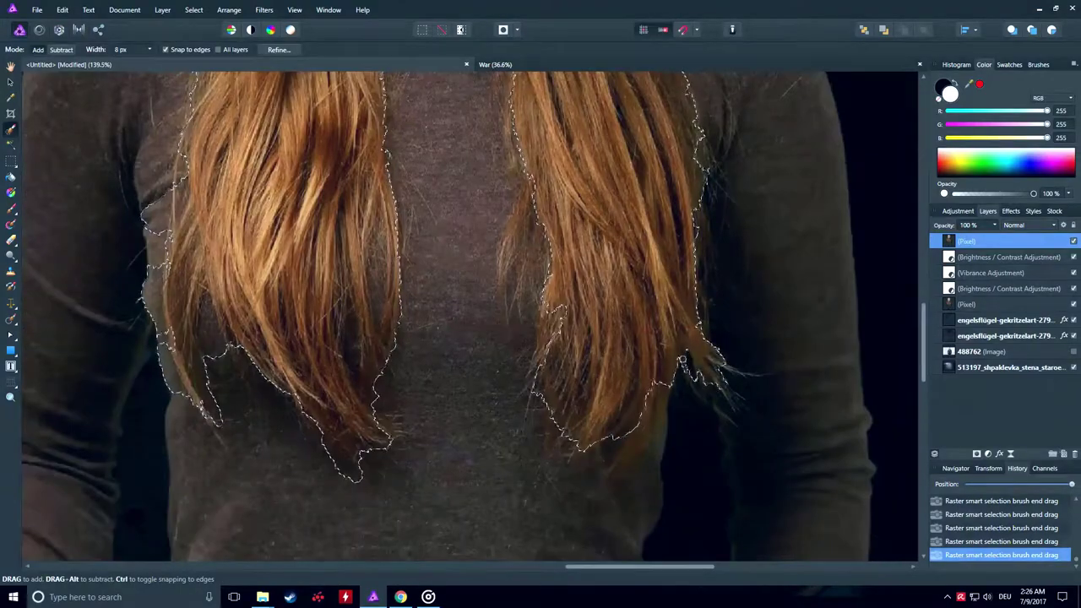
scroll(703, 369, "up", 3)
scroll(234, 178, "up", 4)
scroll(416, 127, "down", 2)
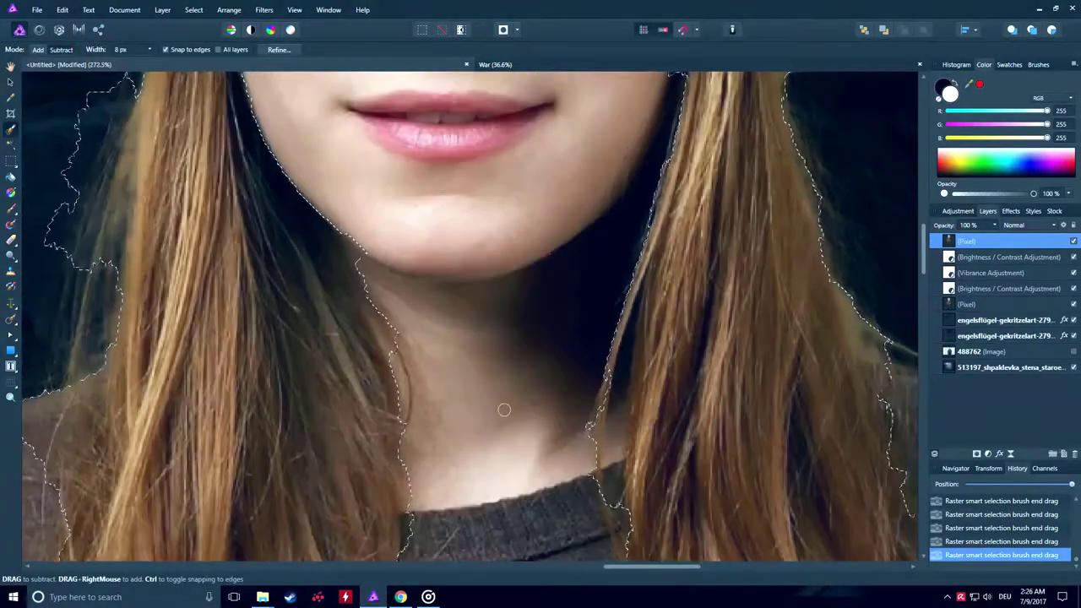
scroll(422, 152, "down", 4)
scroll(686, 400, "up", 5)
scroll(321, 519, "left", 3)
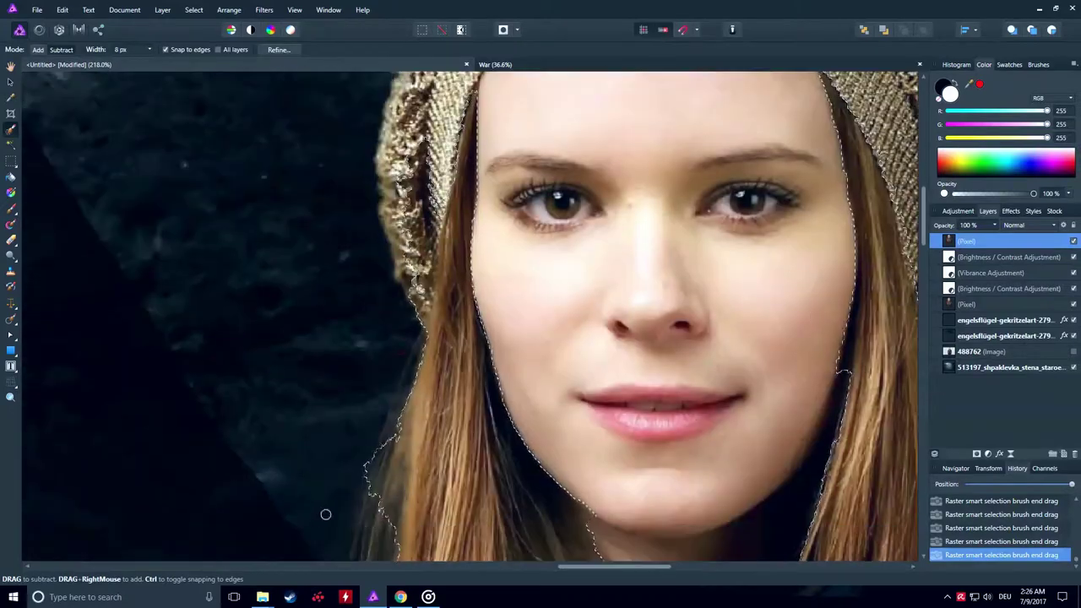
left_click(279, 49)
scroll(386, 157, "down", 2)
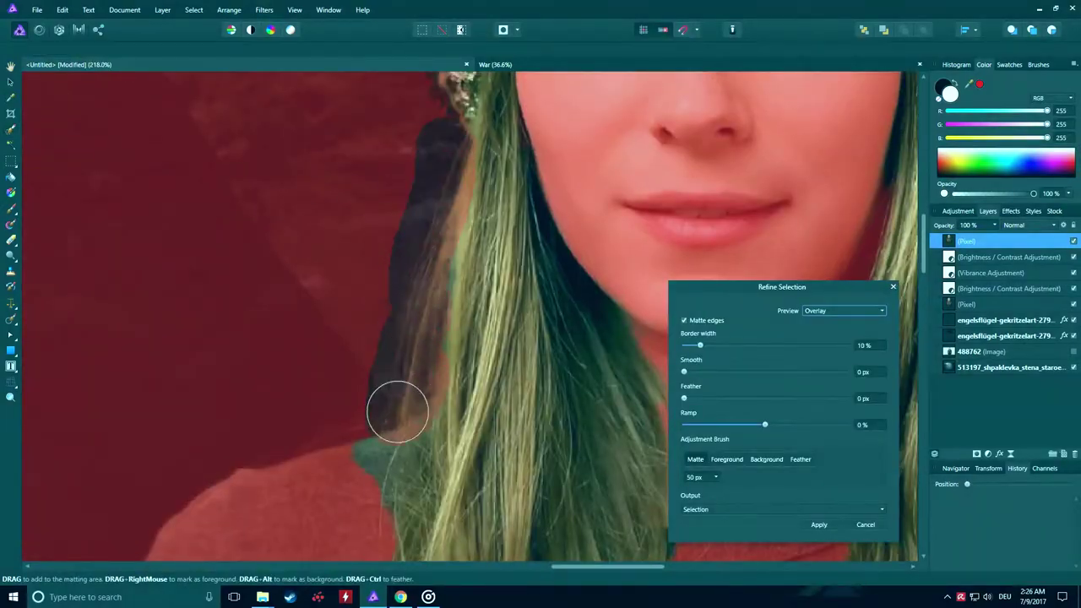
scroll(397, 411, "down", 2)
scroll(422, 296, "down", 3)
Step: Paint Matte brush strokes along the hair edge and the loose strands
left_click_drag(390, 459, 419, 457)
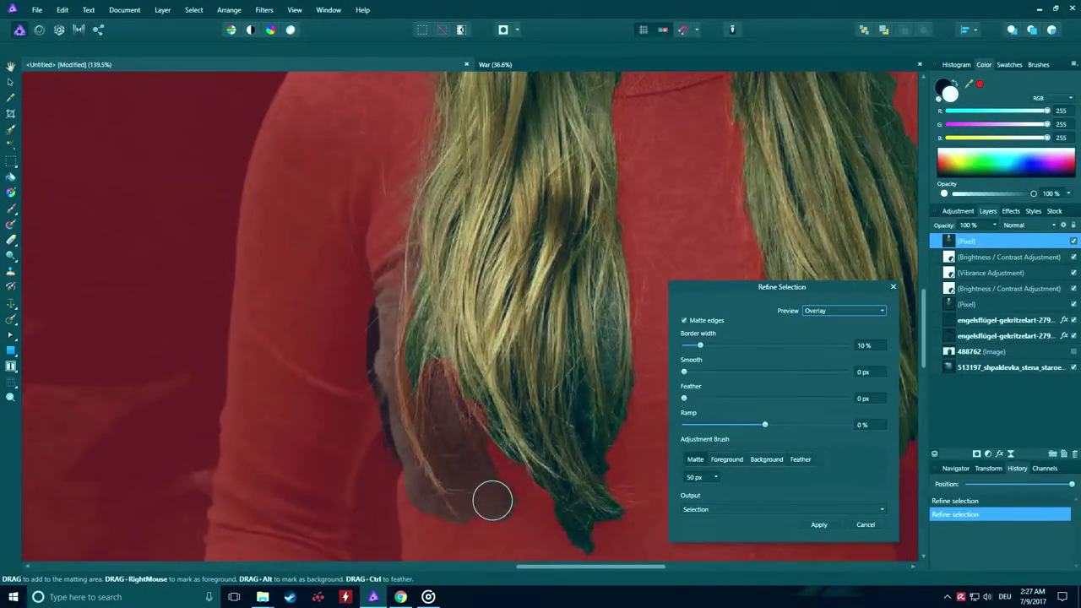
scroll(499, 380, "right", 2)
scroll(418, 384, "right", 3)
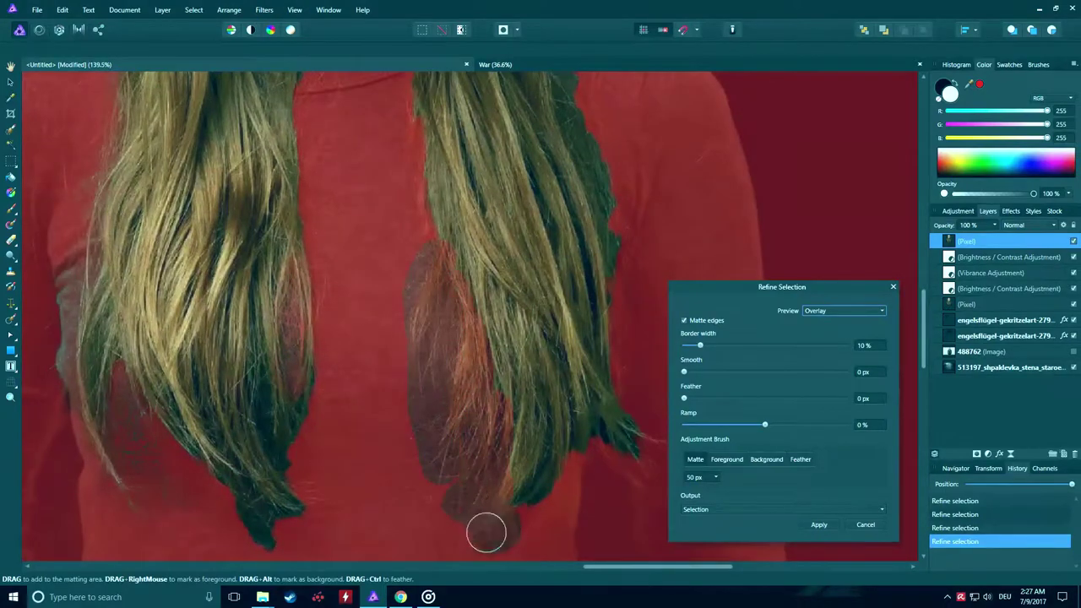
left_click_drag(486, 532, 464, 499)
scroll(355, 254, "up", 3)
scroll(405, 473, "down", 3)
scroll(434, 485, "right", 3)
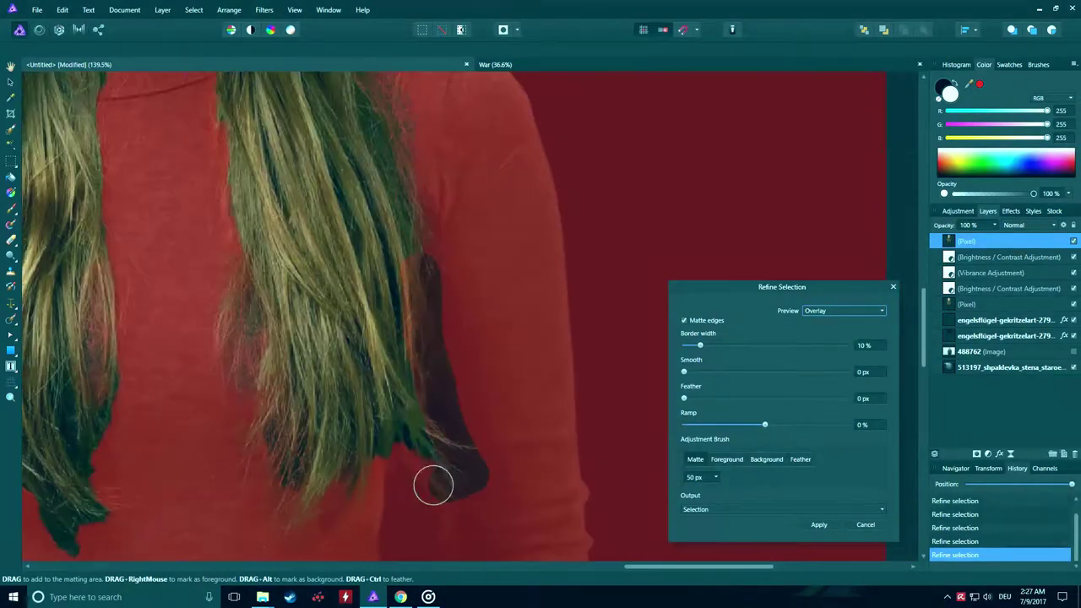
scroll(436, 519, "up", 5)
scroll(403, 237, "down", 2)
scroll(350, 439, "left", 3)
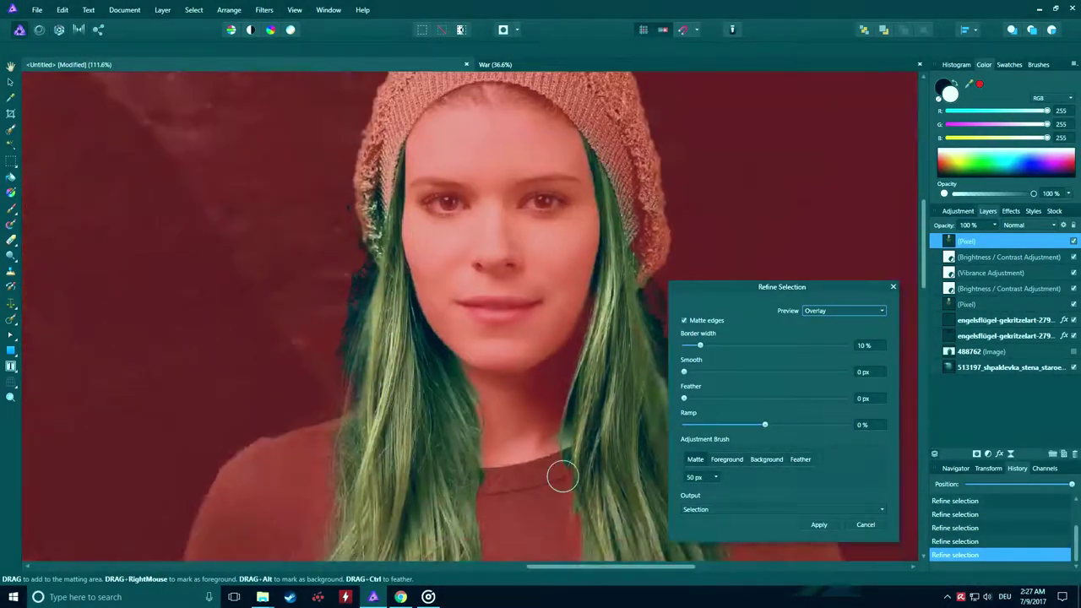
Step: Output the refined hair selection as a New layer and apply it
left_click(781, 509)
left_click(753, 540)
left_click(819, 524)
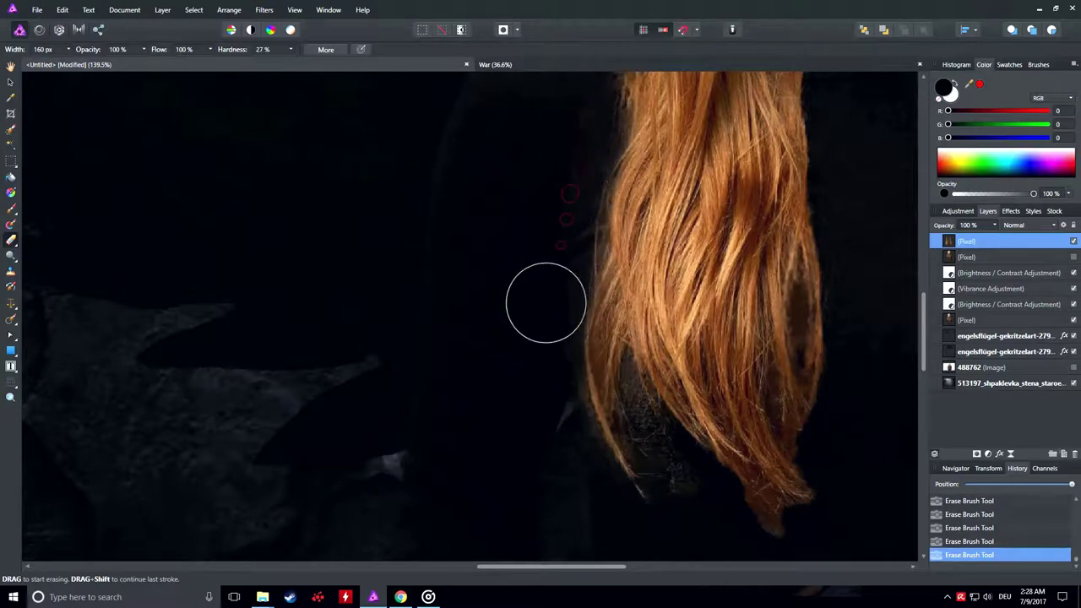
Step: Zoom in on the hair cutout, then fit the whole image in view
scroll(504, 242, "up", 3)
scroll(521, 348, "up", 3)
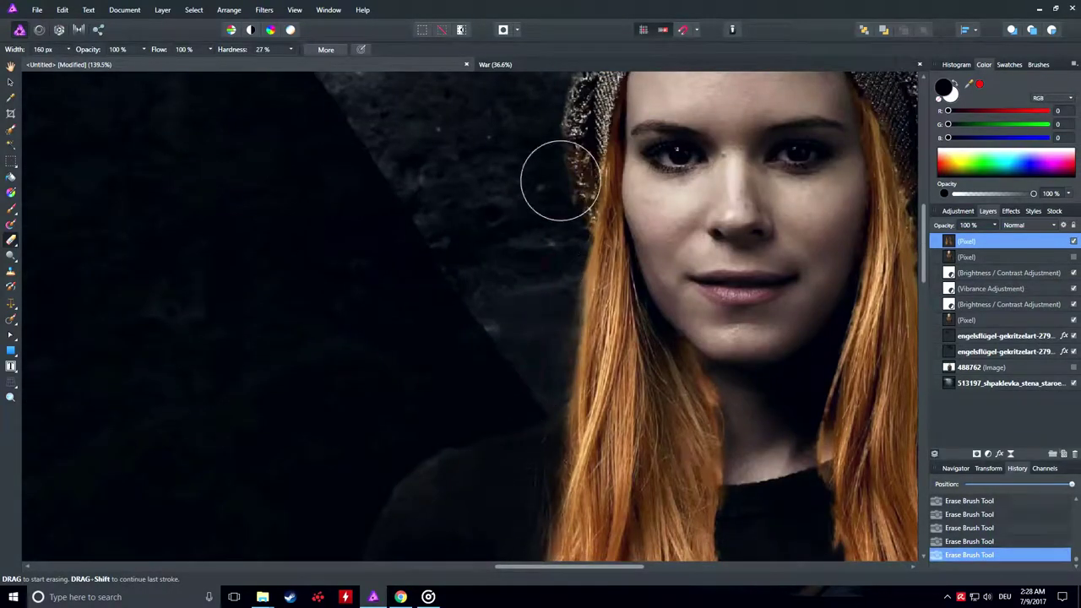
key("ctrl+0")
scroll(608, 277, "up", 5)
scroll(638, 423, "right", 5)
scroll(456, 395, "up", 2)
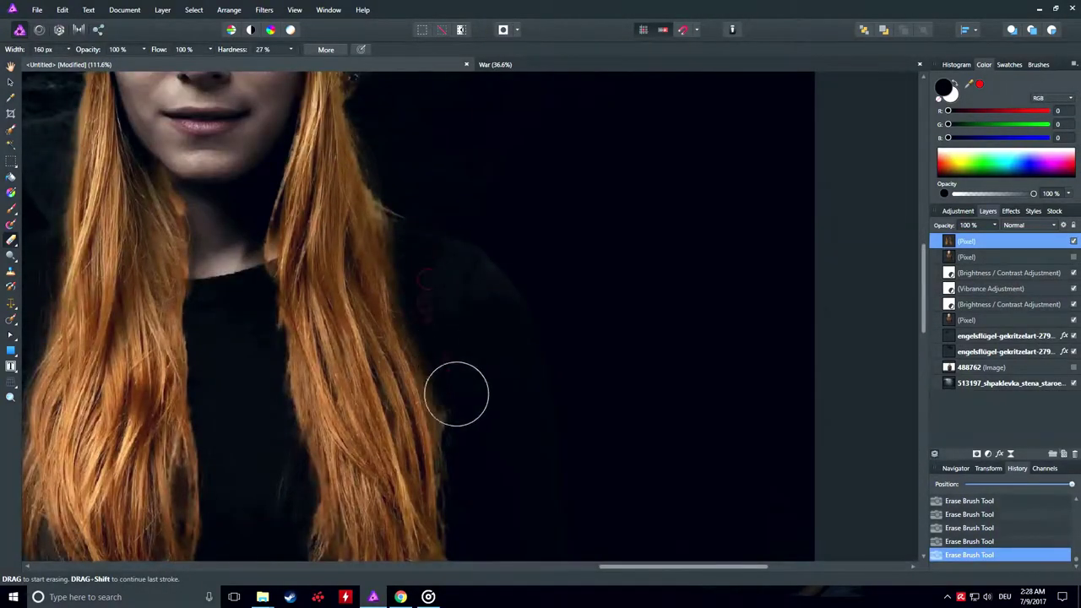
scroll(391, 254, "up", 2)
scroll(379, 253, "up", 2)
key("ctrl+0")
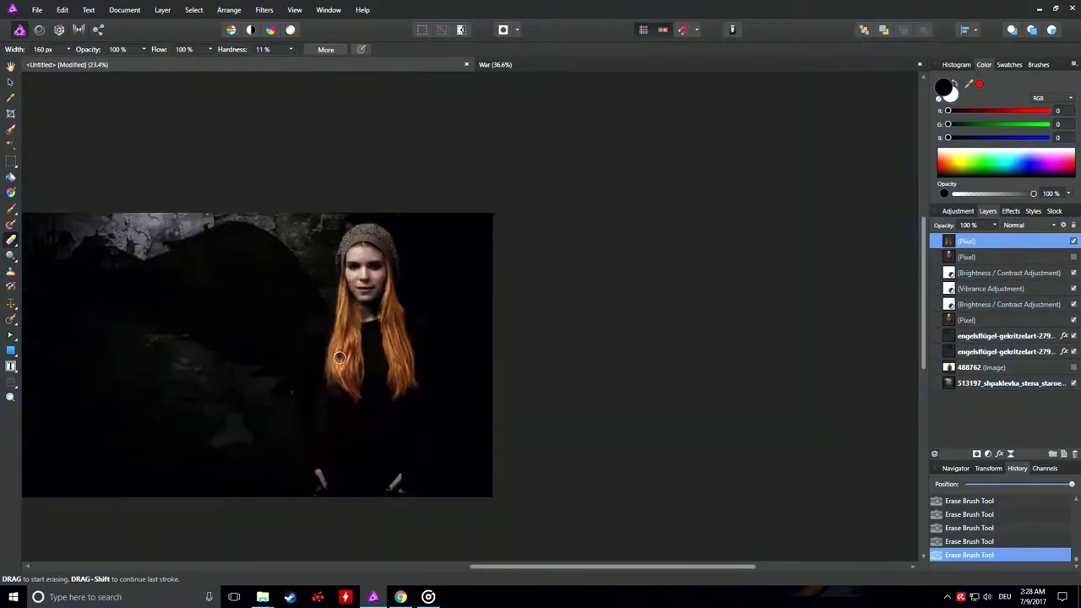
Step: Undo the most recent erase strokes around the hair
scroll(487, 445, "up", 5)
key("ctrl+0")
scroll(443, 258, "up", 4)
key("ctrl+z")
key("ctrl+z")
key("ctrl+z")
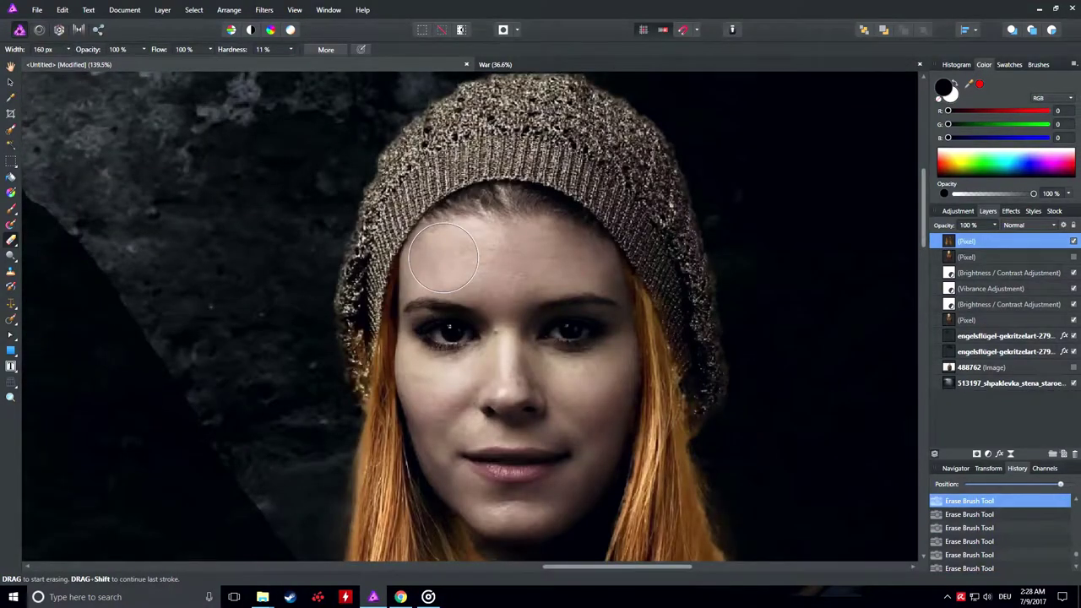
Step: Undo back past the erase strokes to the hair selection stage
key("ctrl+z")
key("ctrl+z")
key("ctrl+z")
key("ctrl+z")
scroll(441, 264, "up", 5)
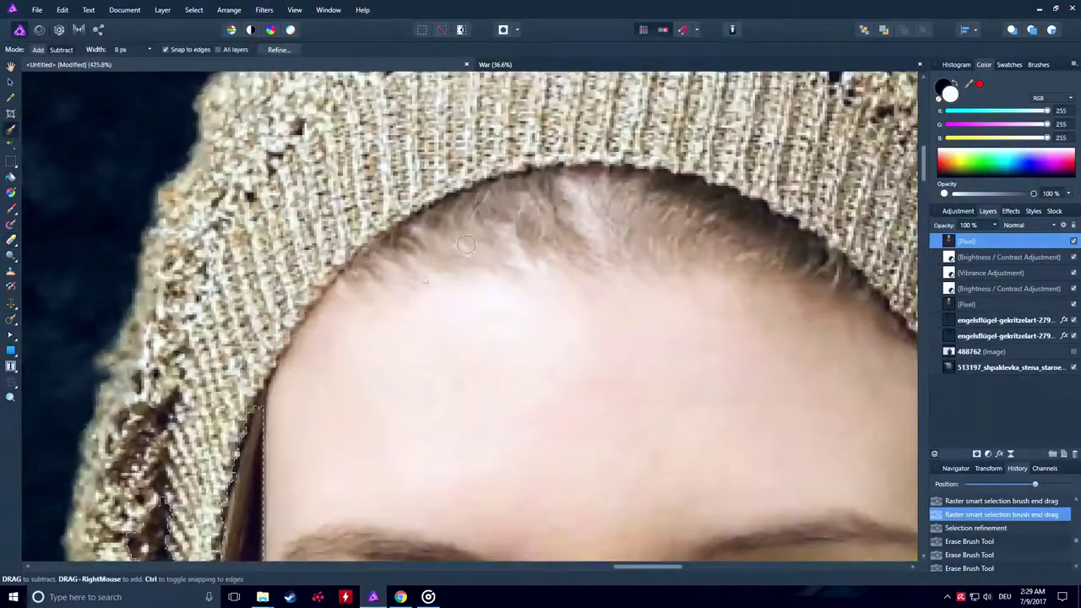
left_click_drag(441, 265, 361, 280)
scroll(676, 222, "down", 3)
key("ctrl+z")
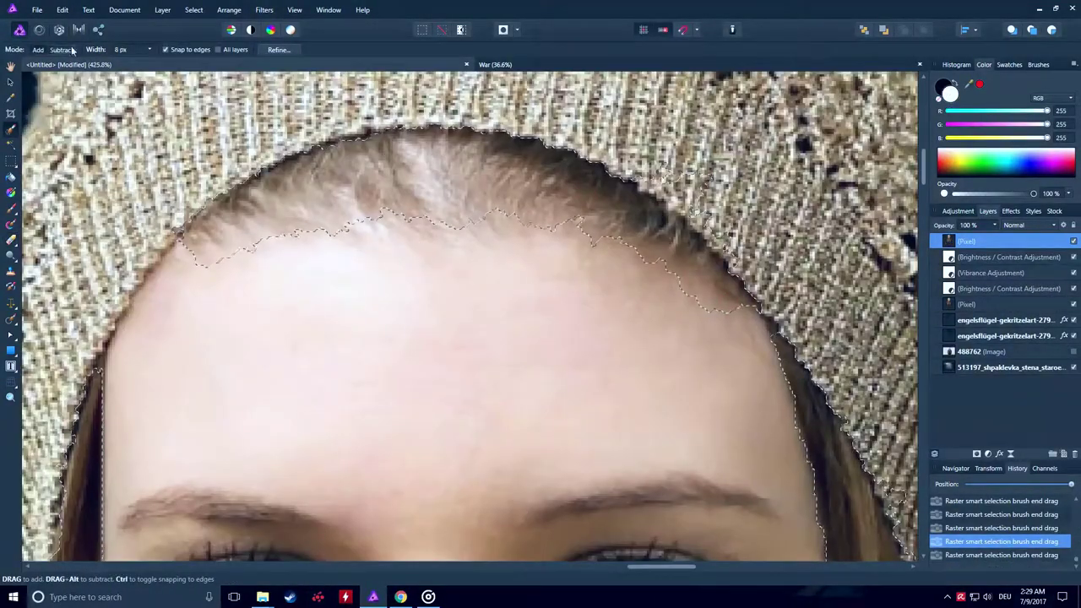
key("ctrl+0")
scroll(403, 193, "up", 3)
scroll(403, 193, "down", 3)
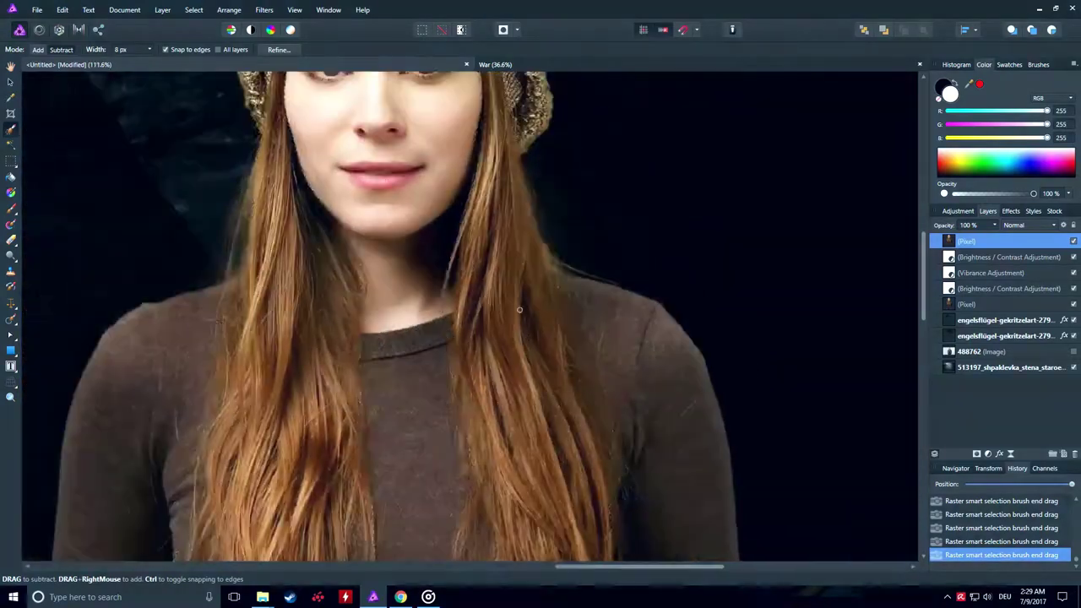
Step: In Refine Selection, matte-brush the forehead hairline under the beanie
key("ctrl+alt+r")
scroll(425, 176, "up", 3)
left_click_drag(354, 287, 543, 271)
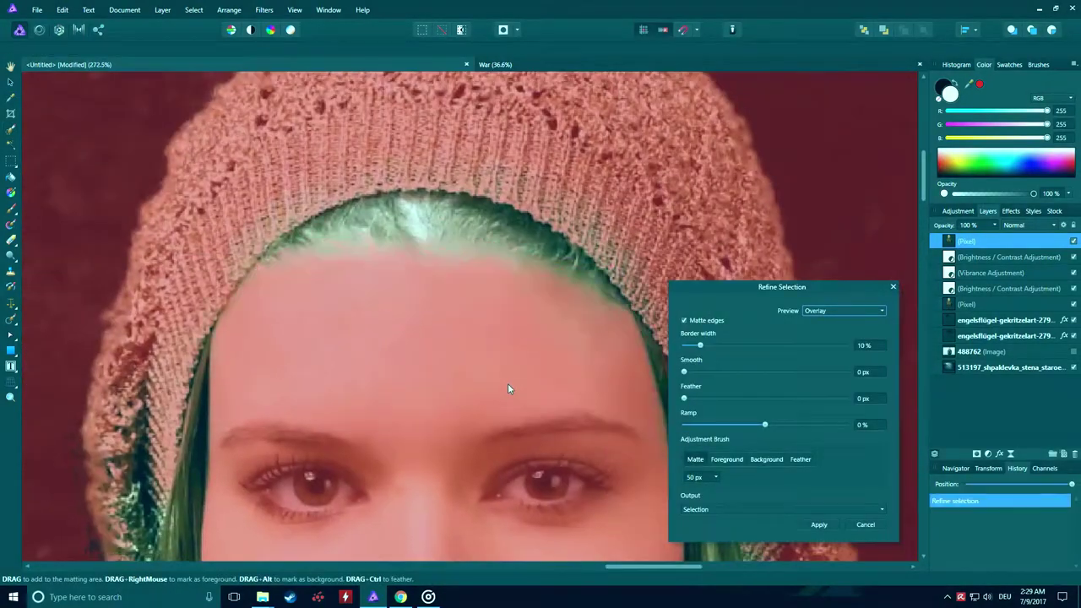
scroll(512, 386, "down", 5)
scroll(435, 360, "down", 5)
mouse_move(410, 345)
left_mouse_down()
mouse_move(401, 244)
mouse_move(487, 239)
left_mouse_up()
Step: Review the refined hair edges and set the refinement Output to New layer
scroll(487, 239, "down", 3)
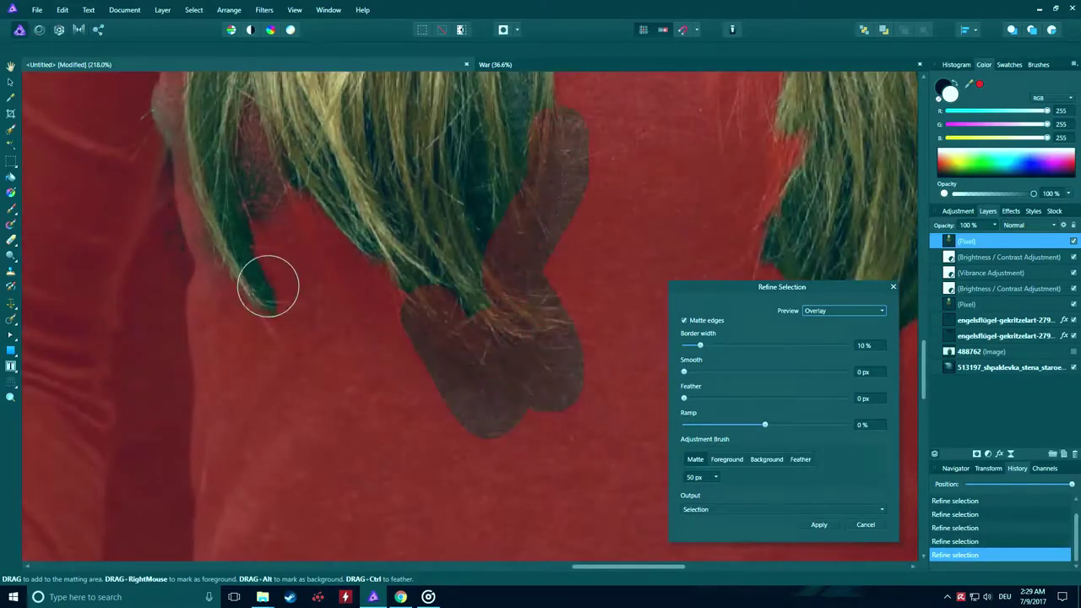
scroll(338, 326, "down", 2)
scroll(434, 229, "down", 2)
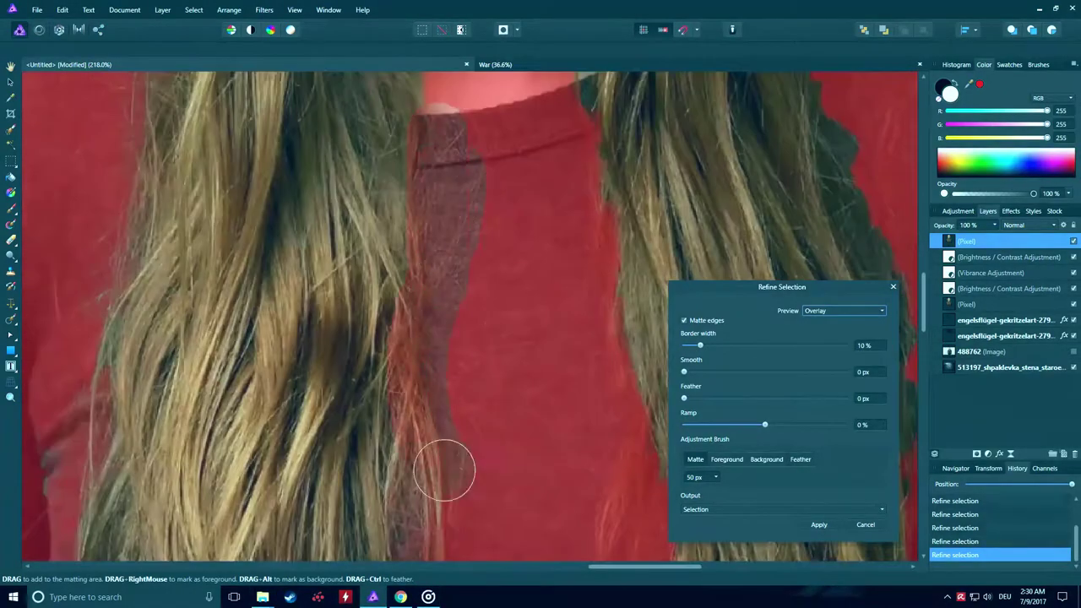
scroll(442, 466, "down", 2)
scroll(427, 205, "up", 1)
scroll(549, 178, "up", 1)
scroll(482, 357, "up", 1)
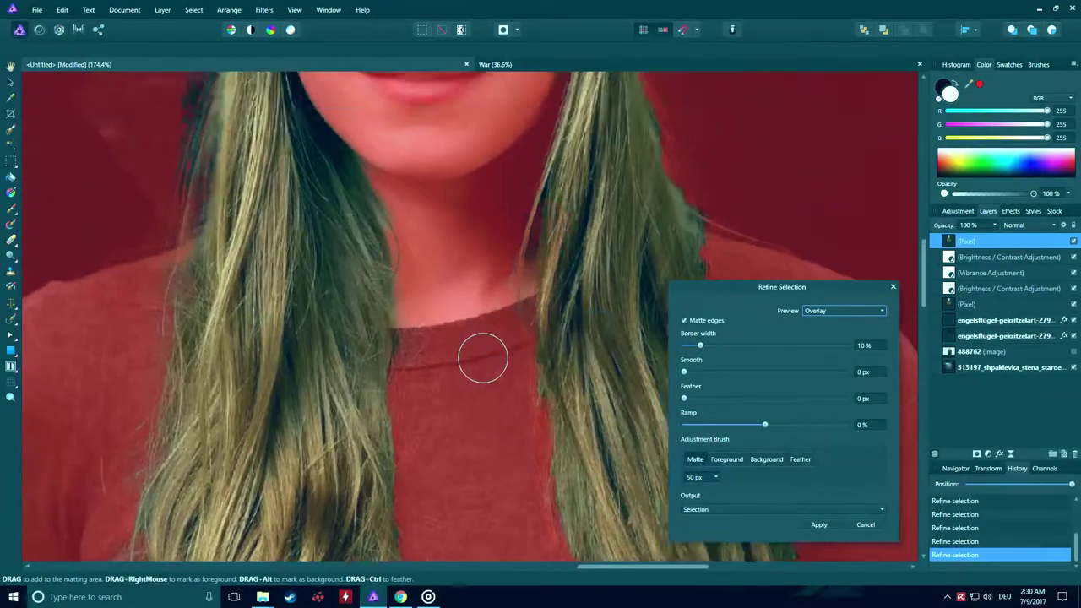
scroll(469, 105, "up", 2)
scroll(533, 515, "down", 2)
scroll(527, 224, "up", 2)
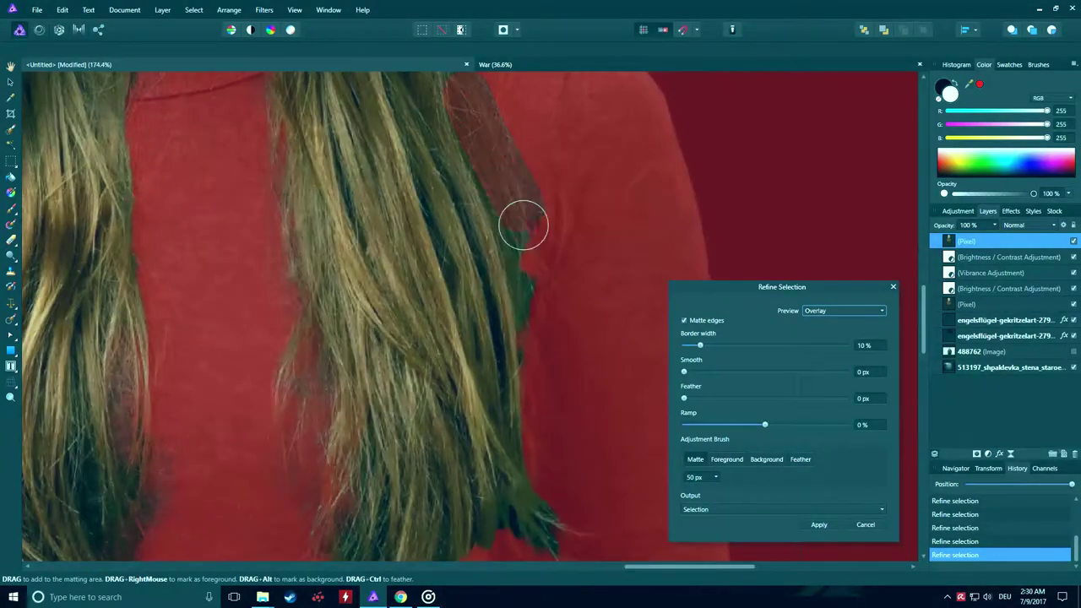
scroll(427, 302, "down", 1)
scroll(427, 302, "up", 1)
scroll(411, 295, "up", 1)
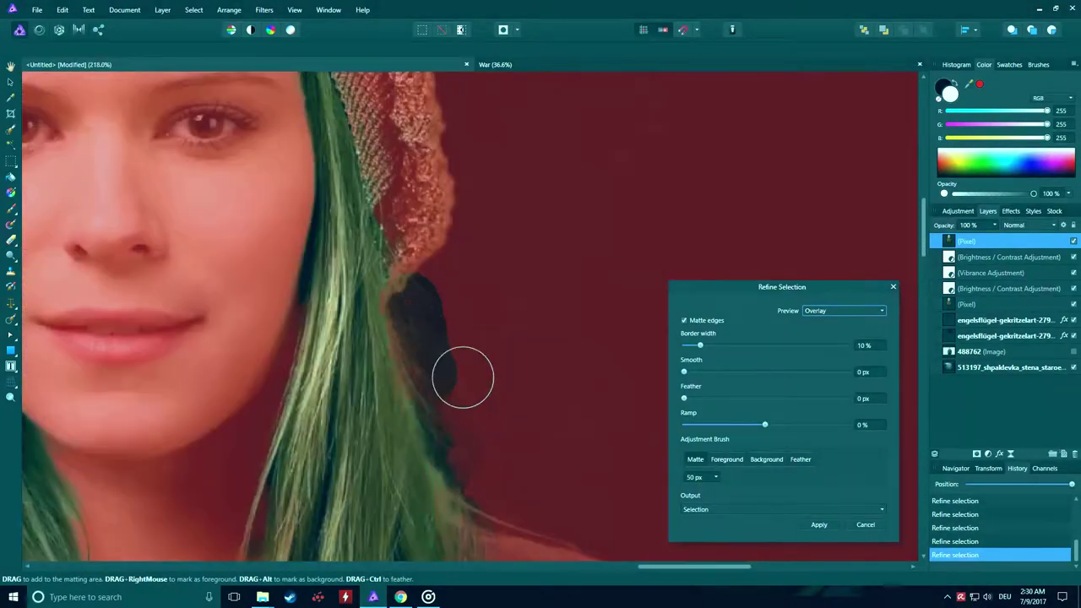
scroll(464, 377, "down", 3)
left_click(781, 509)
left_click(772, 548)
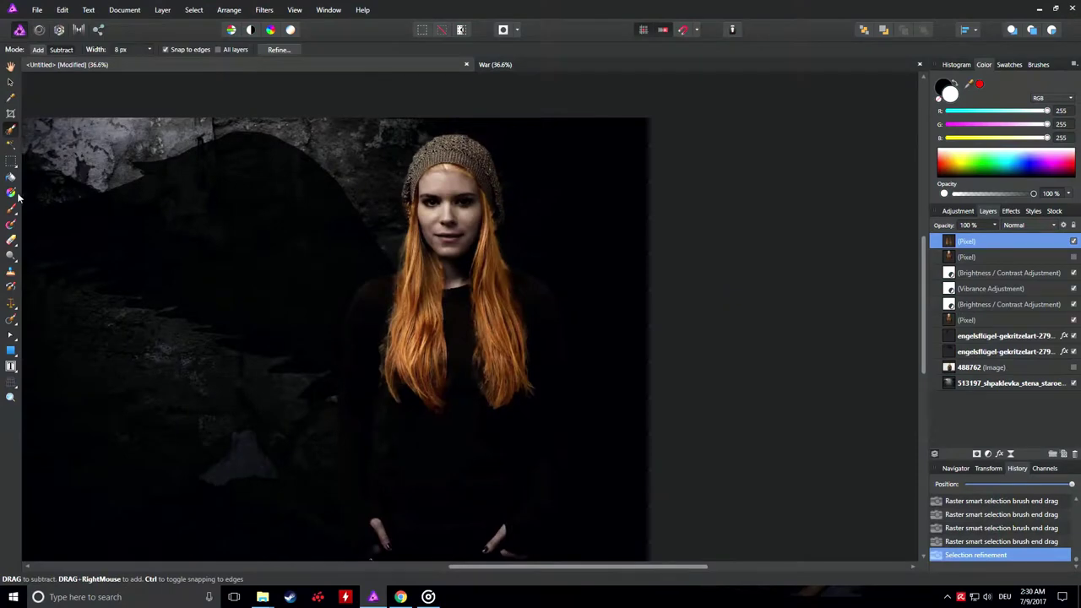
Step: Erase the leftover background around the neck and hair with the Erase Brush
left_click(11, 240)
scroll(529, 261, "up", 5)
mouse_move(528, 261)
left_mouse_down()
mouse_move(473, 324)
mouse_move(468, 388)
mouse_move(456, 228)
left_mouse_up()
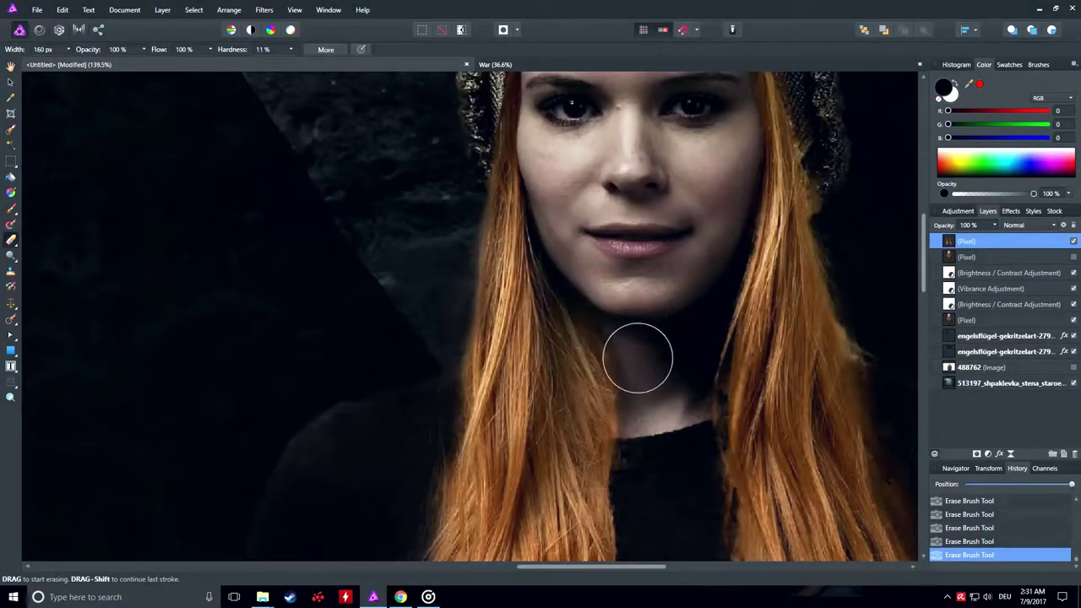
scroll(639, 414, "down", 3)
scroll(592, 355, "down", 3)
scroll(473, 329, "down", 3)
scroll(354, 338, "down", 1)
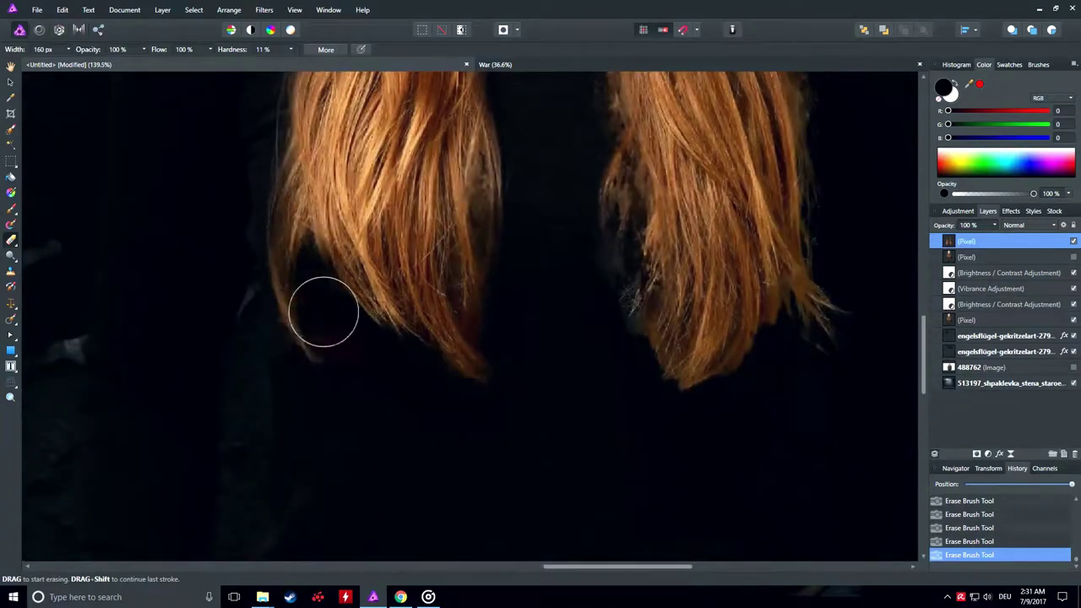
scroll(560, 266, "up", 2)
Step: Set the eraser hardness to 0% and step through undo/redo of the erase strokes
key("ctrl+z")
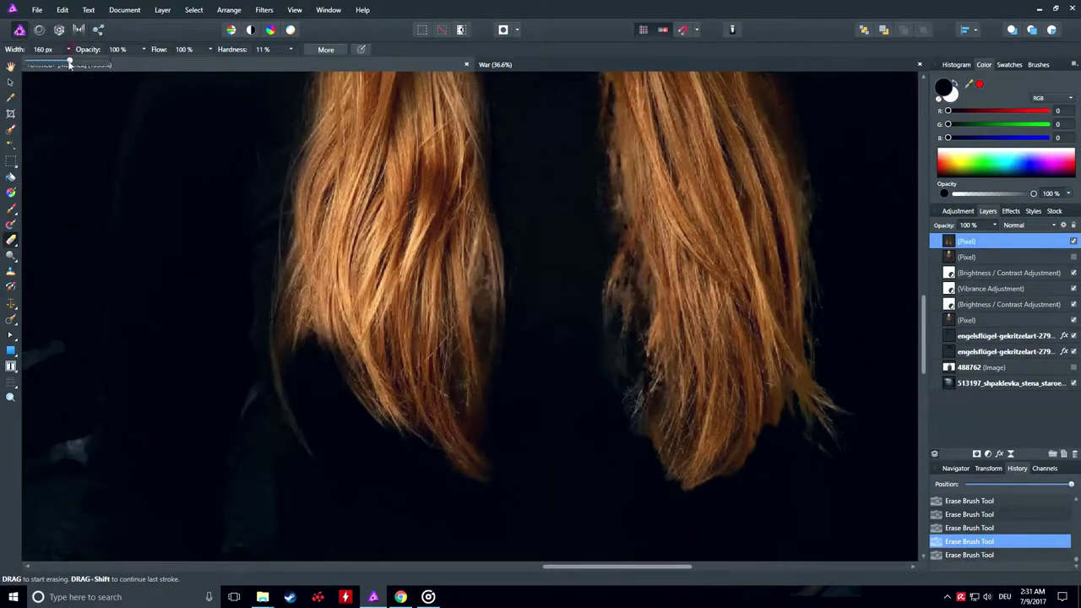
scroll(479, 266, "down", 5)
key("ctrl+z")
key("ctrl+z")
key("ctrl+z")
scroll(478, 266, "up", 3)
left_click_drag(283, 61, 256, 60)
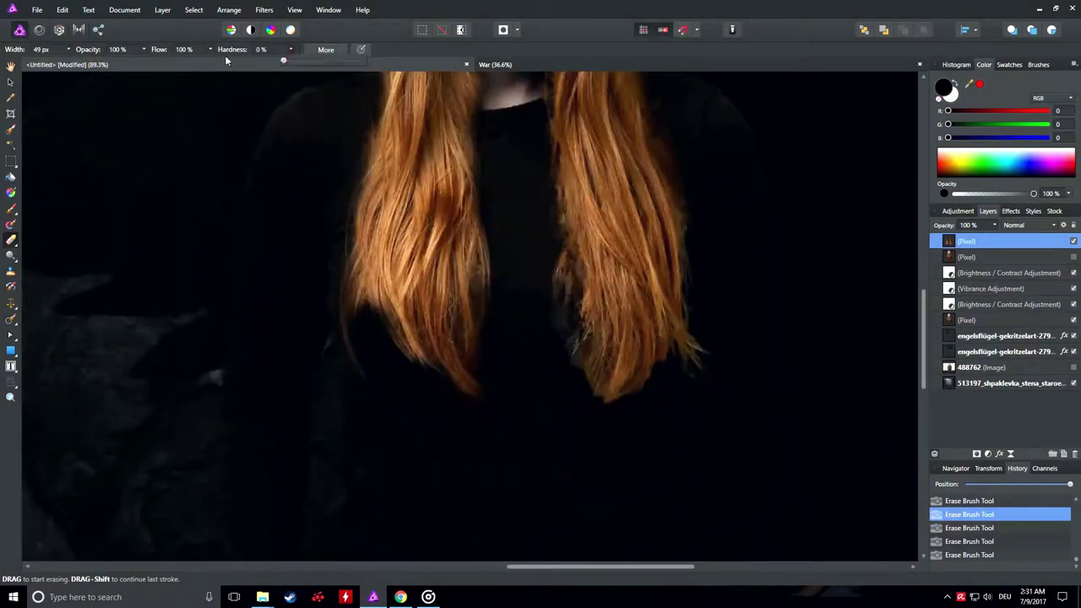
scroll(569, 329, "up", 4)
key("ctrl+shift+z")
key("ctrl+shift+z")
key("ctrl+shift+z")
key("ctrl+z")
key("ctrl+z")
key("ctrl+z")
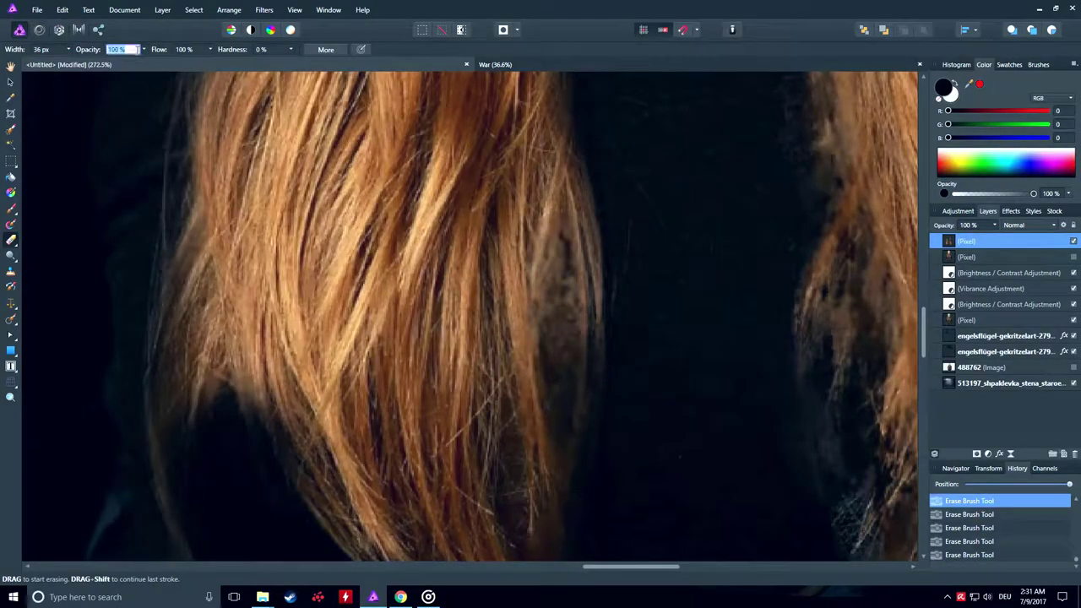
key("ctrl+shift+z")
key("ctrl+shift+z")
key("ctrl+shift+z")
Step: Set the hair cutout layer's opacity to 50%
scroll(559, 403, "down", 5)
scroll(572, 374, "up", 3)
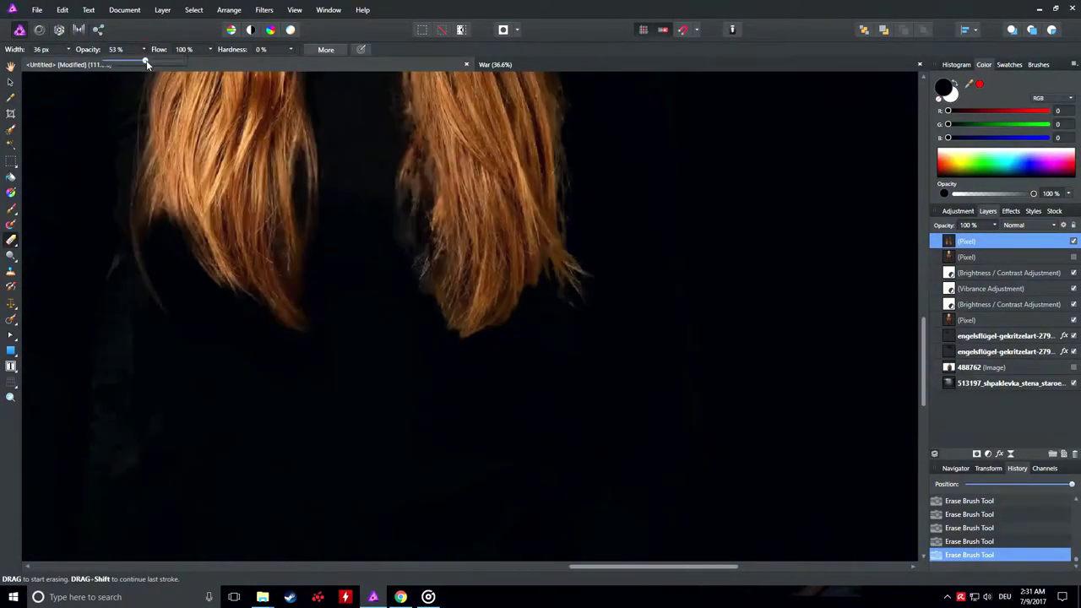
scroll(394, 176, "up", 3)
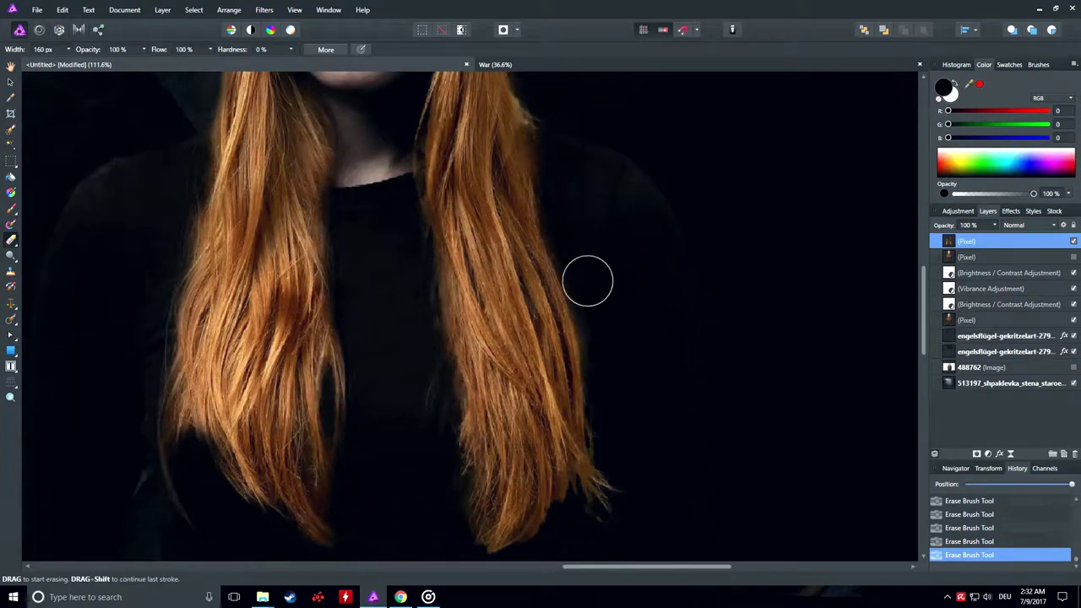
scroll(473, 321, "down", 3)
scroll(386, 285, "up", 2)
scroll(338, 184, "down", 3)
scroll(446, 135, "up", 5)
scroll(512, 318, "down", 2)
scroll(550, 212, "up", 3)
scroll(152, 371, "up", 2)
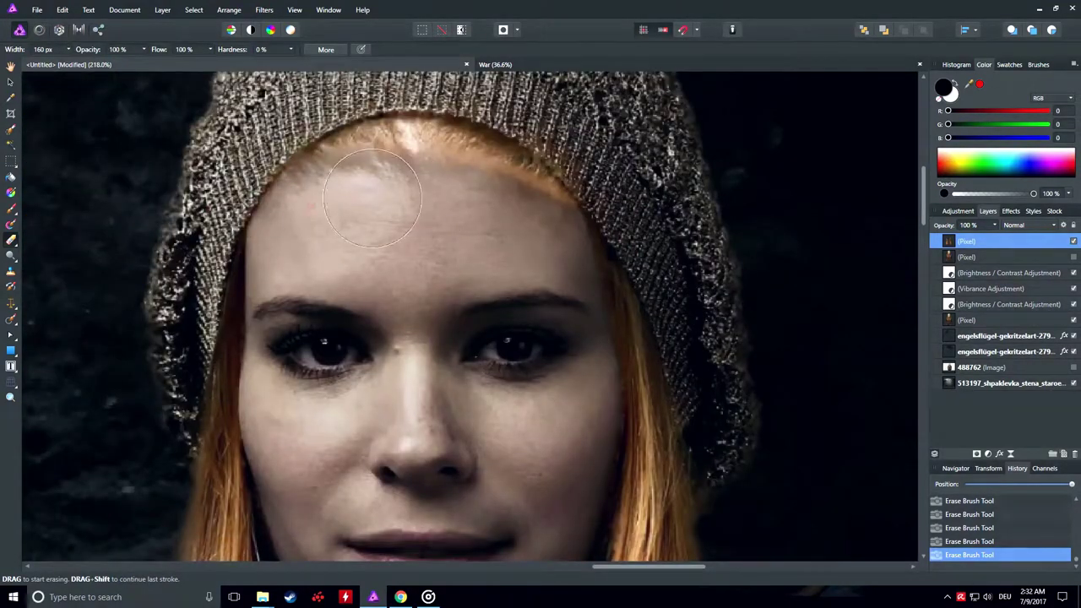
scroll(410, 307, "down", 5)
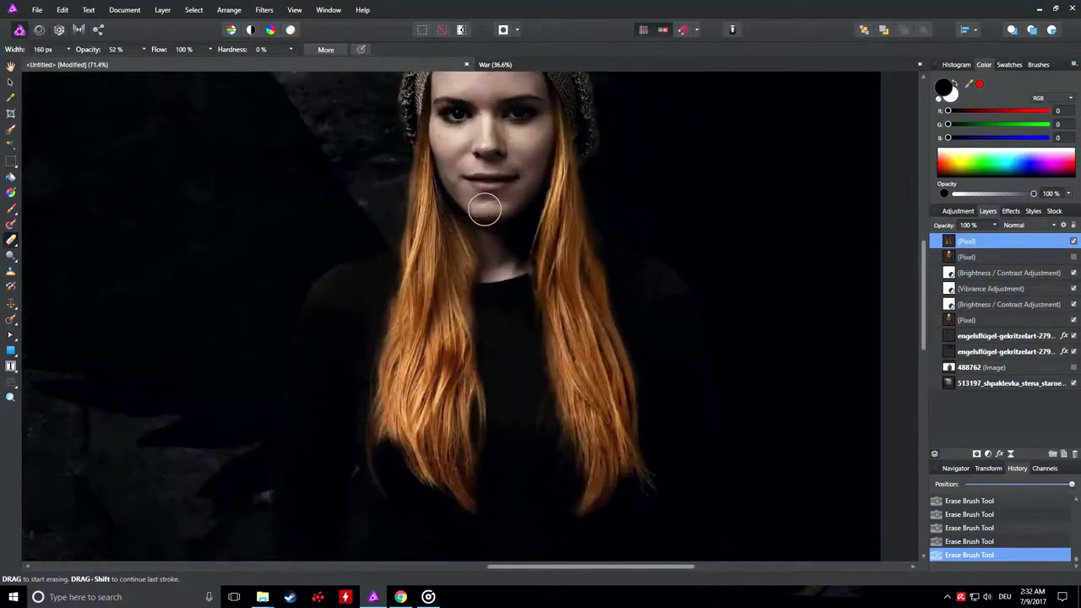
left_click_drag(994, 225, 960, 238)
scroll(655, 318, "down", 2)
Step: Toggle the top cutout layer to compare, then enable an Outer Shadow effect
left_click(1074, 241)
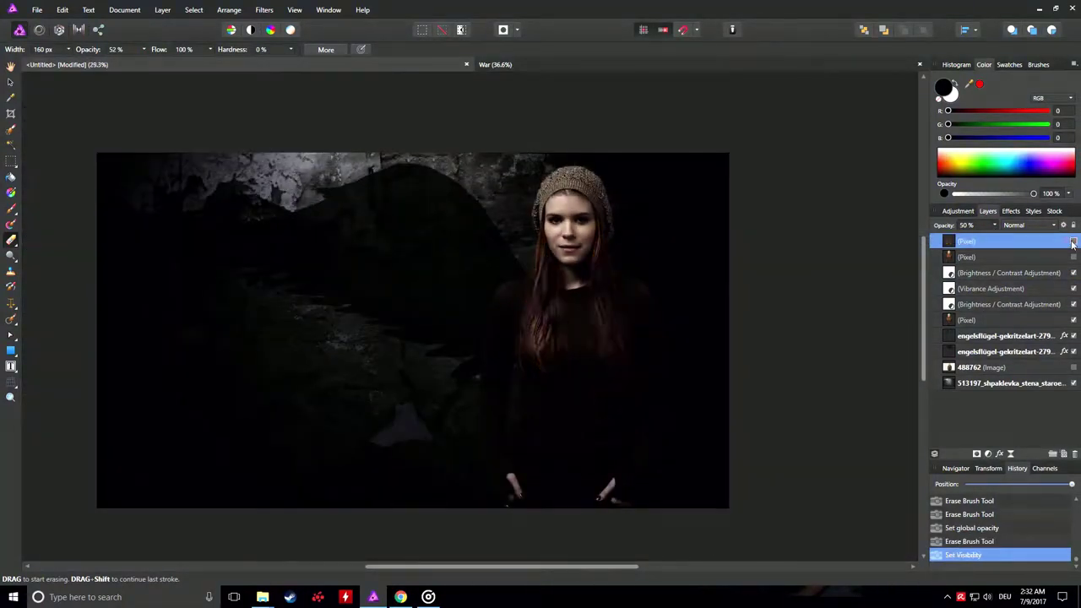
scroll(574, 427, "up", 1)
left_click(1073, 241)
scroll(549, 304, "up", 4)
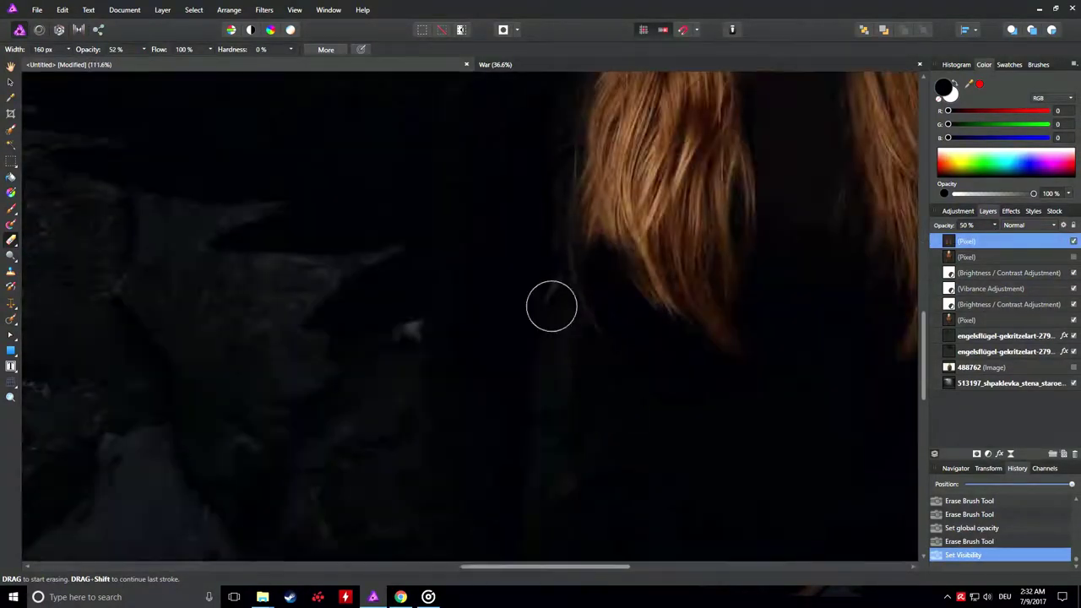
scroll(583, 278, "down", 3)
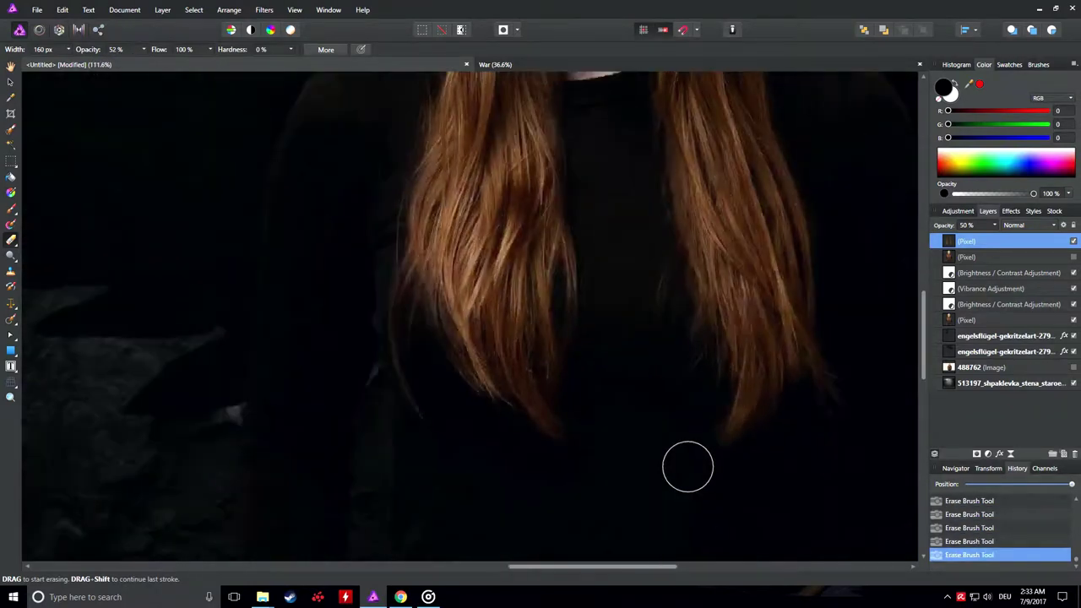
scroll(466, 381, "up", 3)
scroll(586, 287, "left", 2)
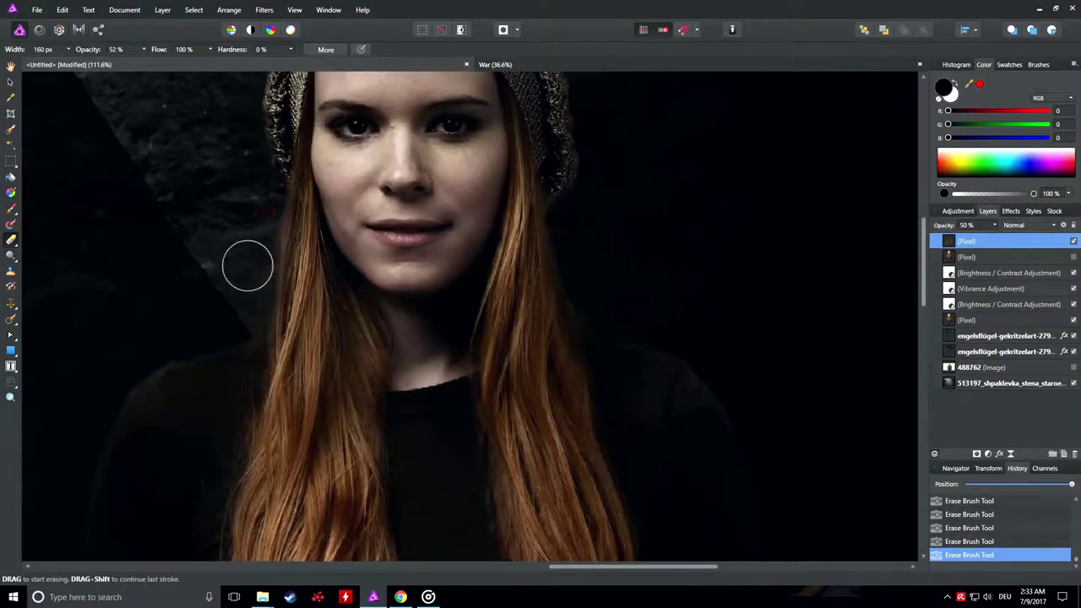
scroll(521, 360, "down", 4)
scroll(582, 377, "up", 1)
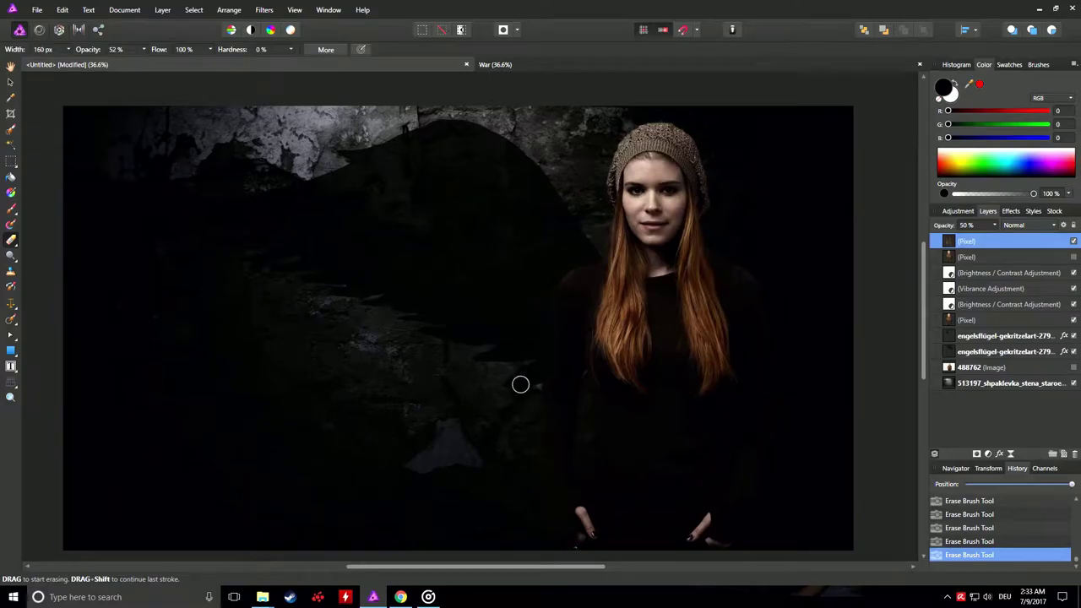
left_click(1010, 211)
left_click(949, 257)
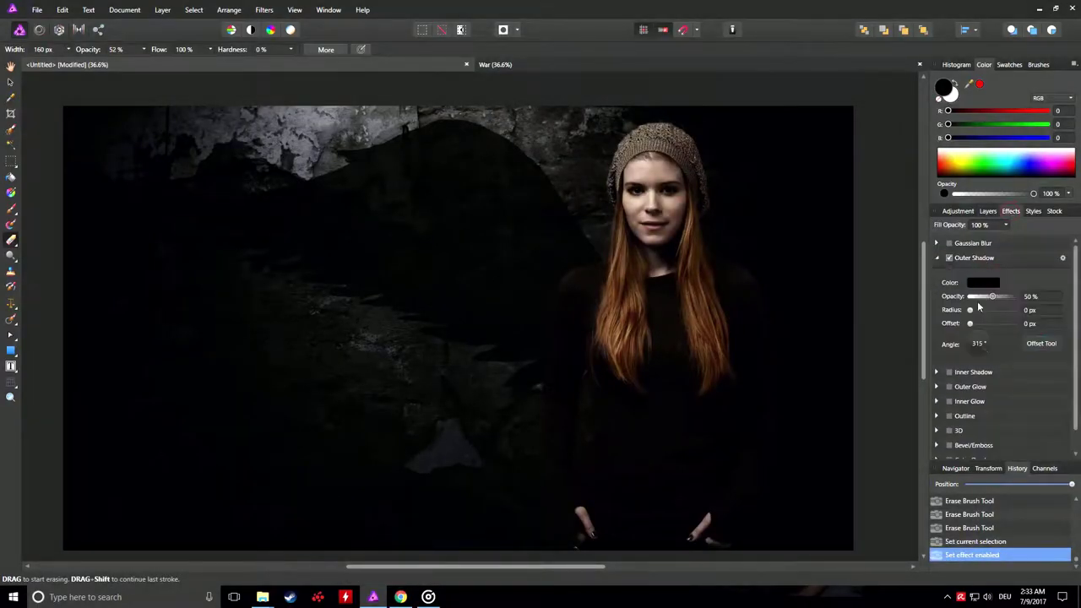
Step: Set the graffiti layer's blend mode to Pin Light and clear the selection
scroll(693, 428, "up", 5)
scroll(673, 409, "down", 5)
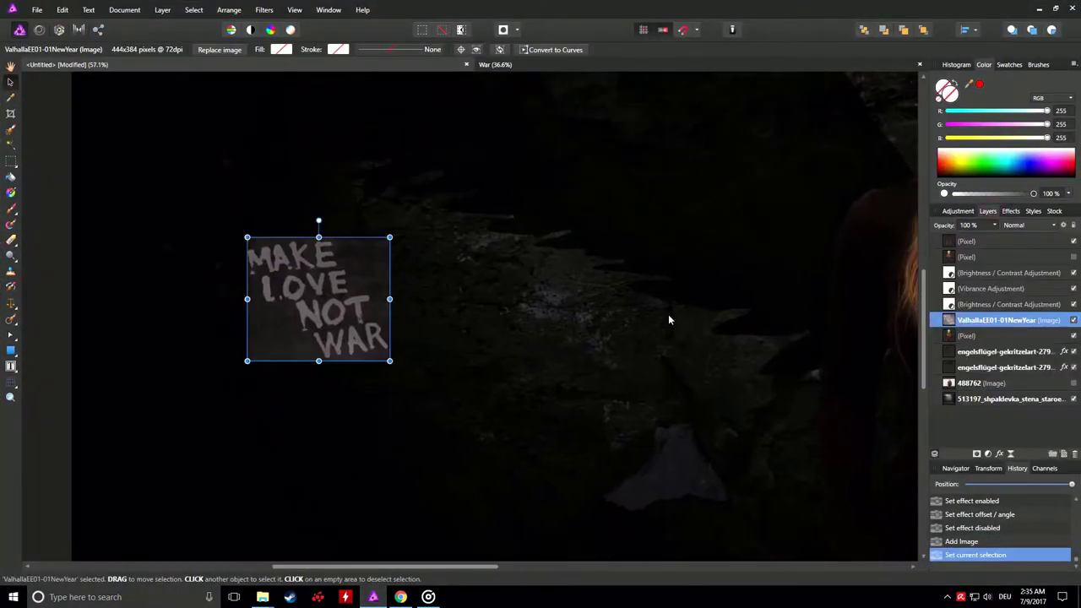
left_click(1026, 225)
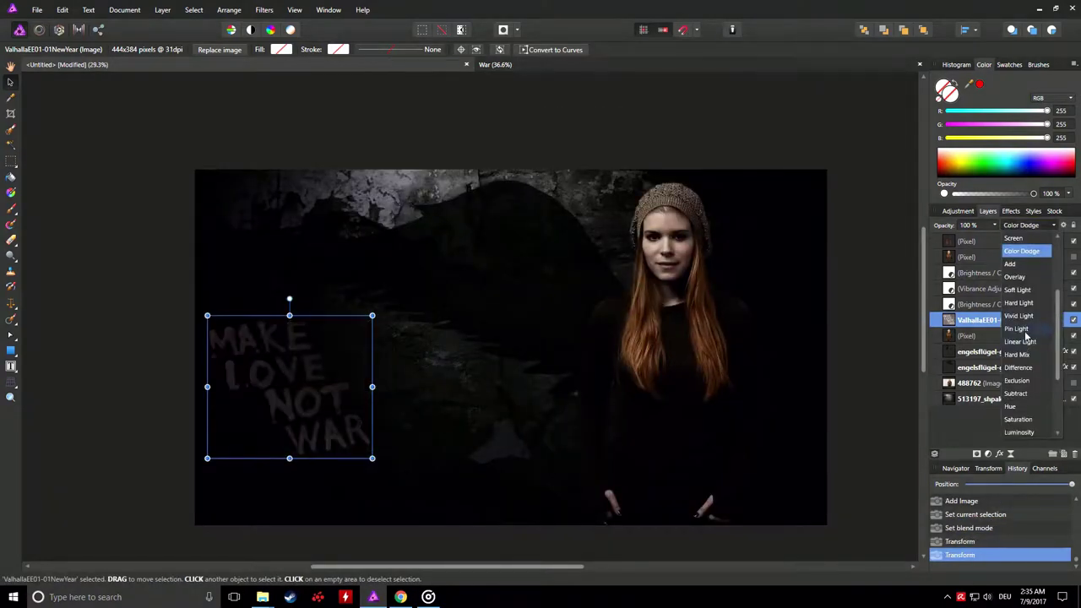
left_click(1017, 328)
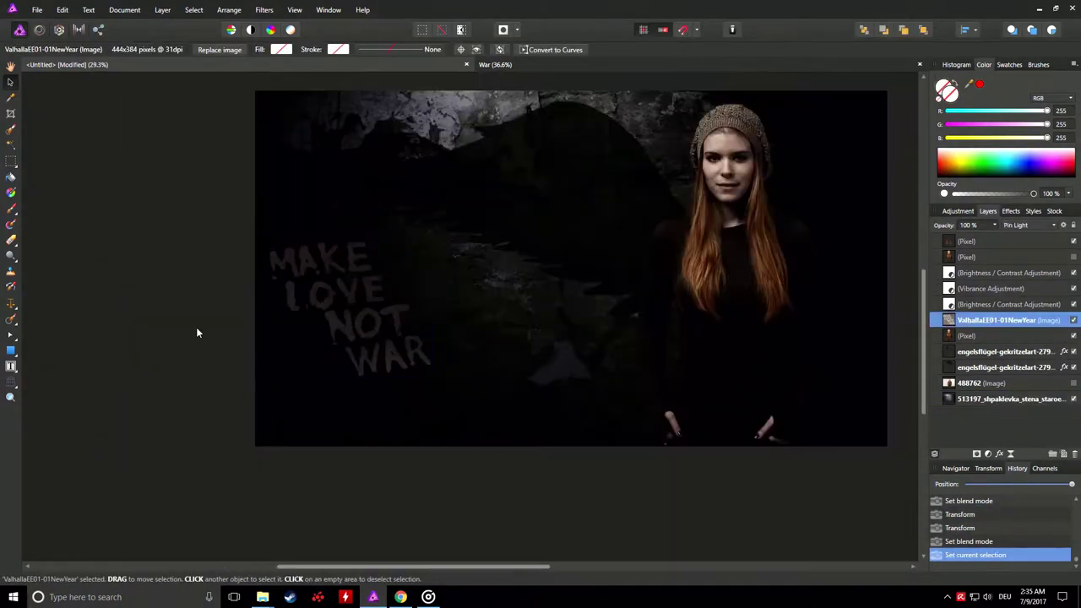
left_click(196, 326)
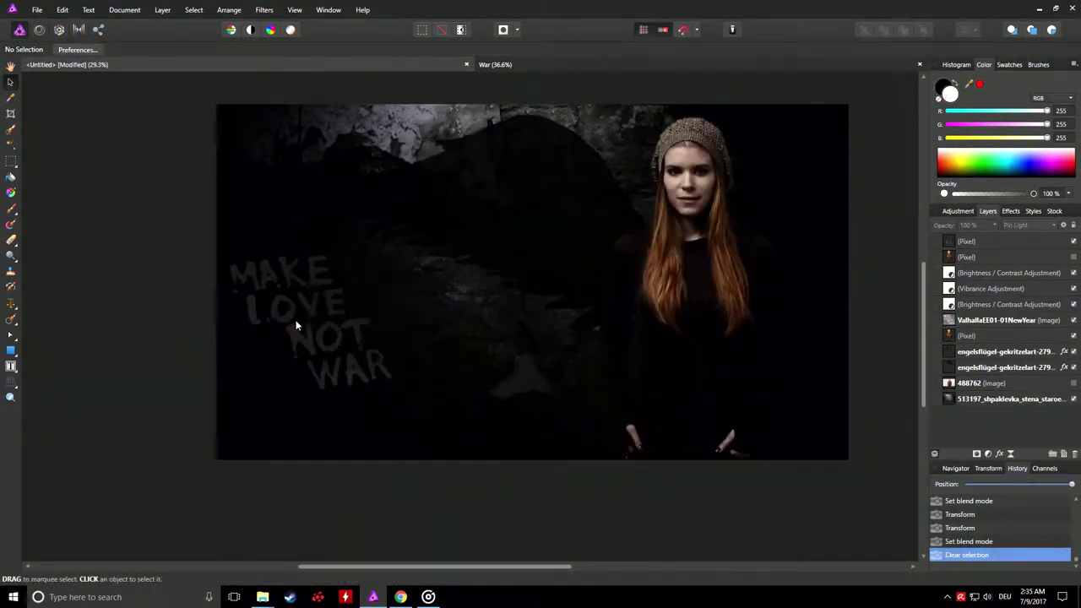
scroll(295, 325, "up", 5)
left_click(996, 321)
Step: Choose a rough brush from the Painting brush category
key("b")
left_click(1038, 64)
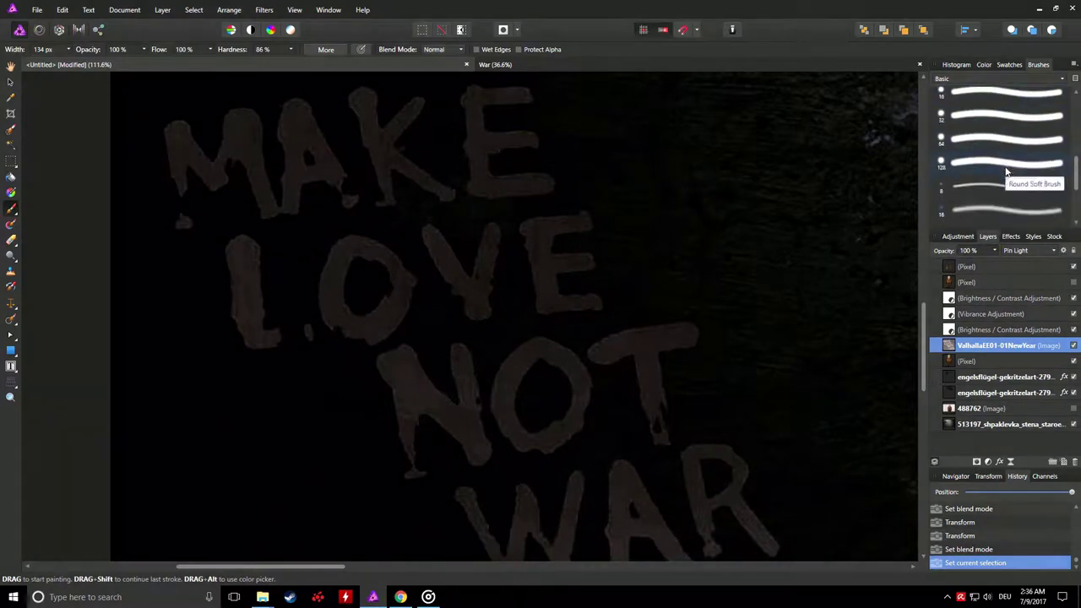
left_click(996, 78)
left_click(978, 104)
scroll(994, 142, "up", 1)
scroll(1000, 101, "up", 1)
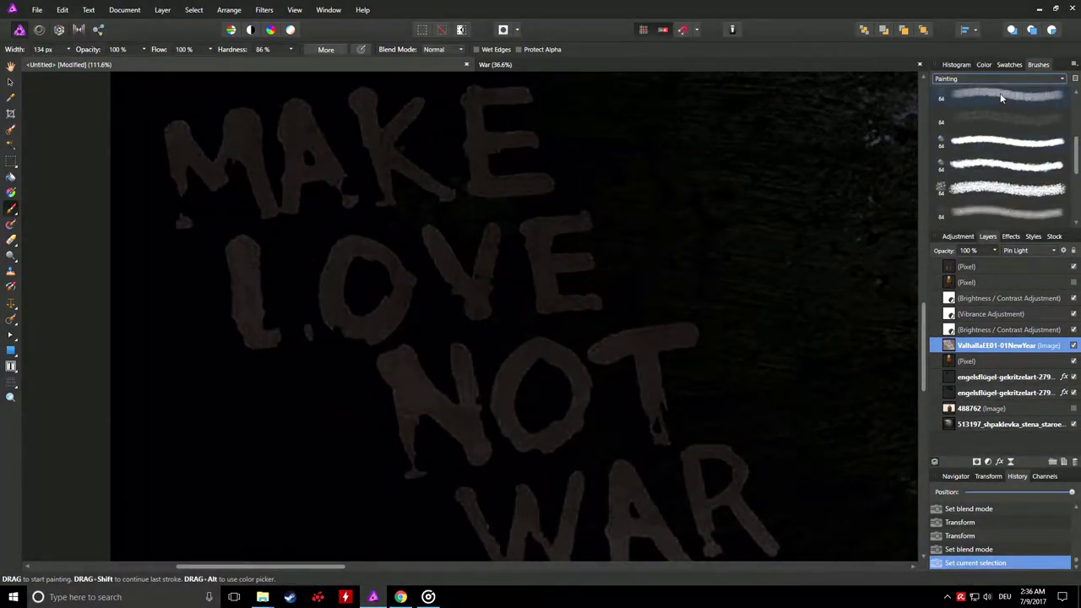
left_click(557, 238)
Step: Sample the dark wall colour and paint it over the word LOVE
key("ctrl+z")
key("i")
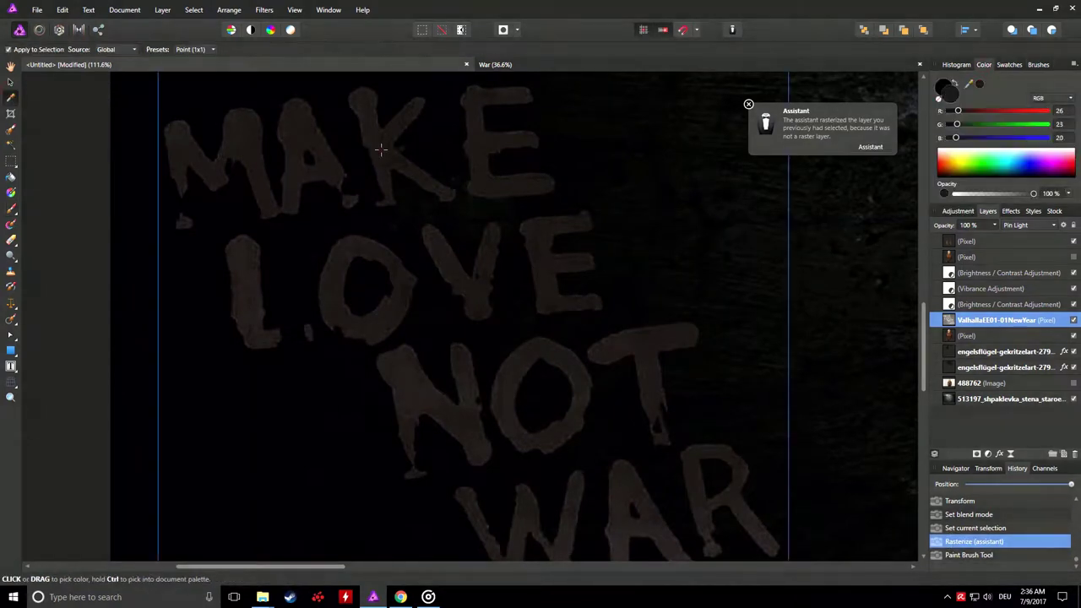
left_click(411, 391)
key("b")
left_click_drag(413, 296, 186, 345)
left_click_drag(228, 253, 717, 330)
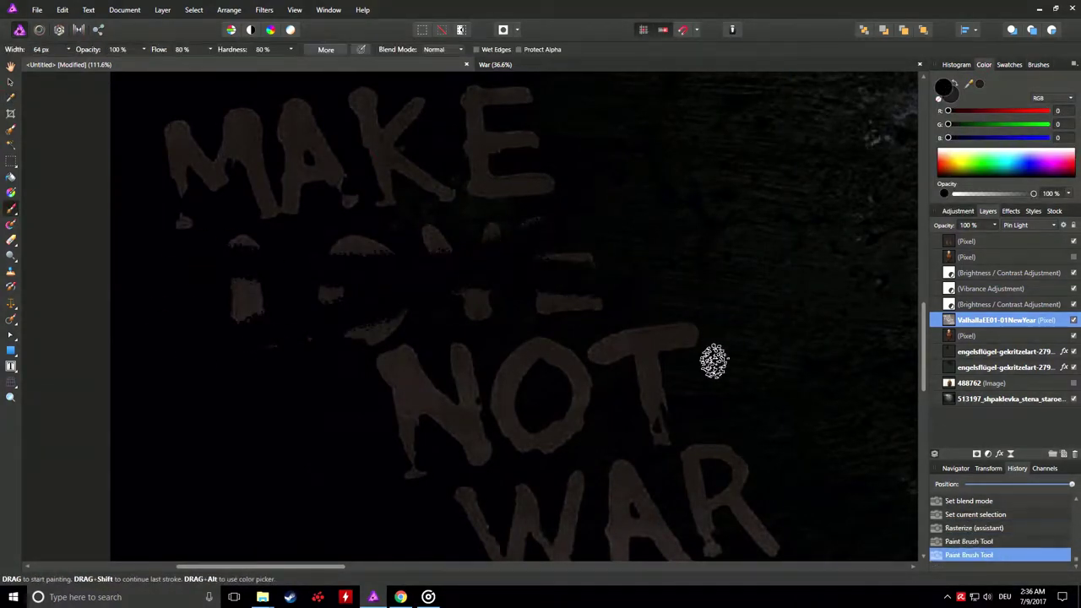
left_click_drag(685, 279, 338, 325)
scroll(338, 326, "down", 5)
key("super+Down")
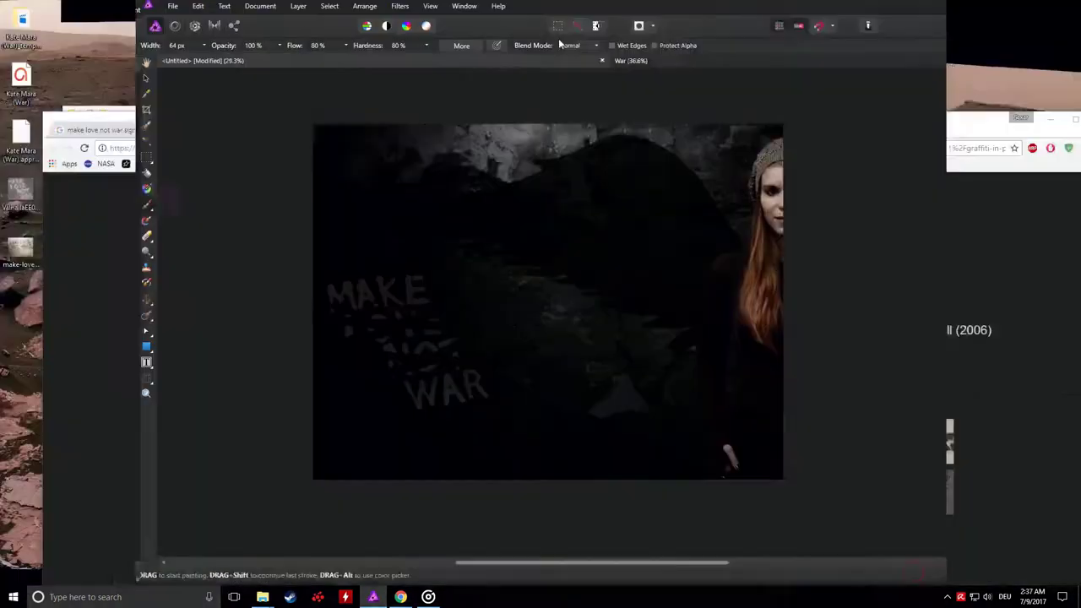
Step: Enlarge the make-love-not-war image, place it below the wings, and blend with Darker Color
key("super+Up")
left_click(416, 280)
mouse_move(459, 313)
left_mouse_down()
mouse_move(554, 410)
mouse_move(635, 557)
left_mouse_up()
key("ctrl+bracketleft")
key("ctrl+bracketleft")
key("ctrl+bracketleft")
key("ctrl+bracketleft")
scroll(405, 251, "down", 5)
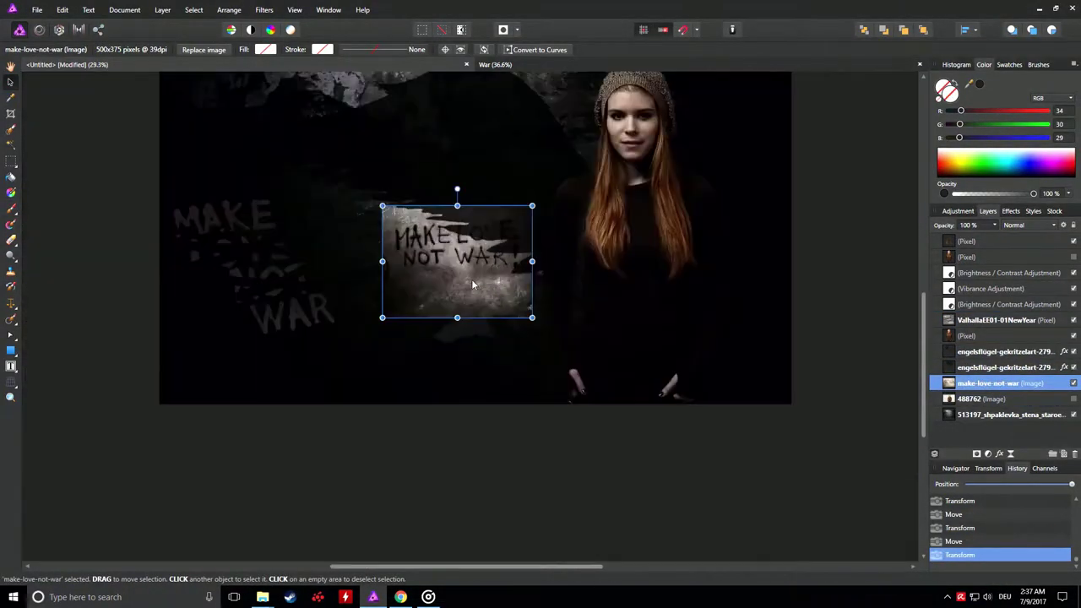
left_click(1023, 225)
left_click(1024, 278)
left_click_drag(363, 241, 363, 222)
scroll(368, 220, "up", 7)
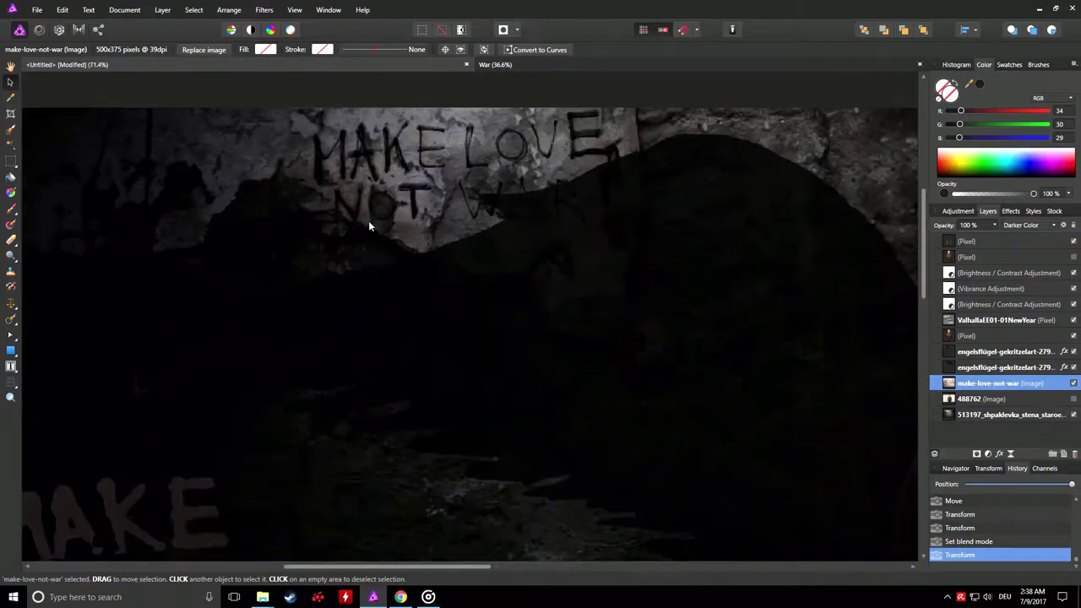
Step: Brush dark strikes through LOVE and NOT, then show the top pixel layer
key("b")
scroll(247, 297, "up", 2)
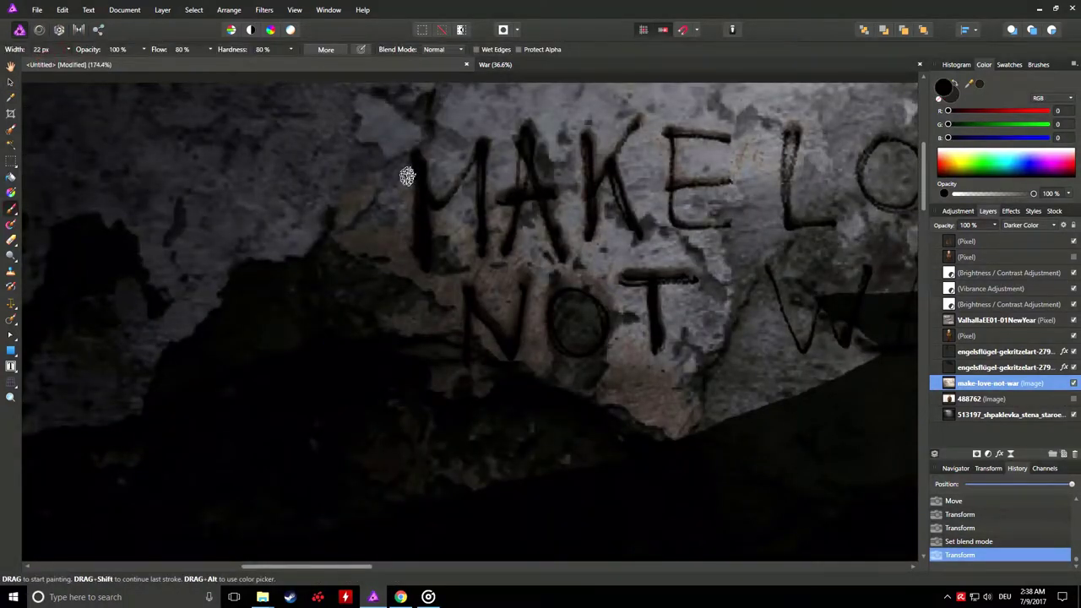
left_click_drag(325, 167, 625, 237)
left_click_drag(676, 131, 367, 271)
scroll(273, 338, "down", 2)
left_click_drag(551, 267, 483, 304)
left_click_drag(512, 279, 515, 313)
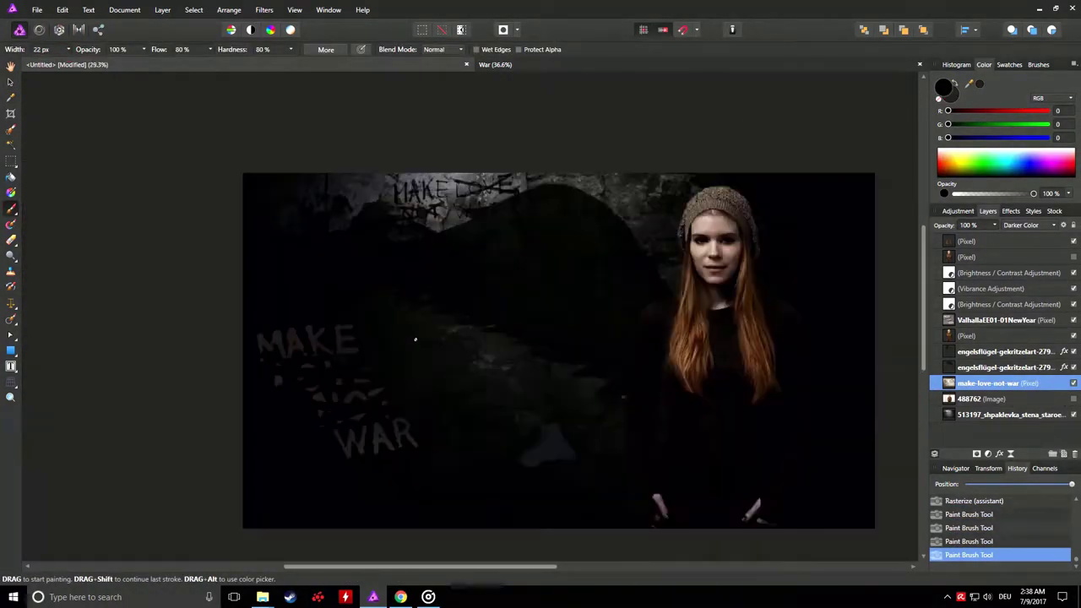
scroll(514, 313, "down", 3)
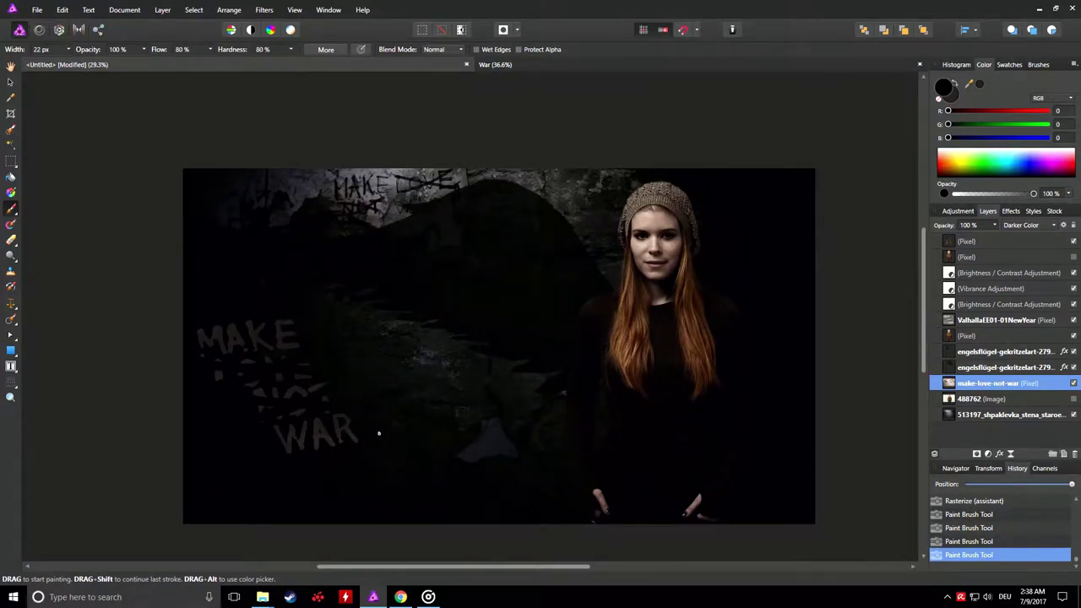
left_click(1073, 242)
Step: Add a trial Brightness/Contrast adjustment, move it up the layer stack, then cut it out
left_click(969, 213)
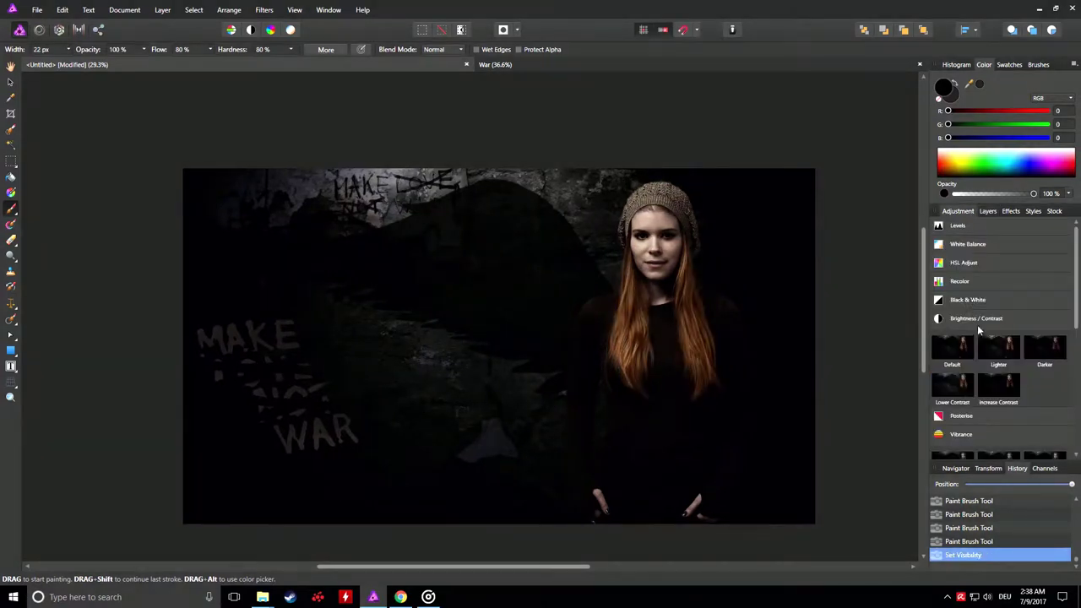
left_click(952, 348)
left_click_drag(782, 495, 854, 484)
left_click(987, 211)
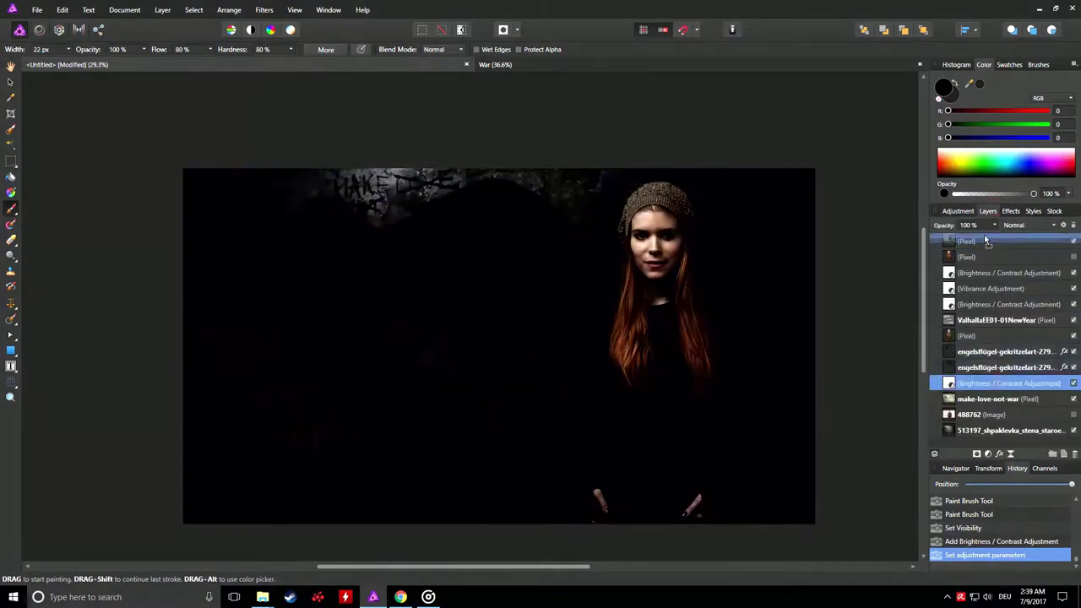
left_click_drag(996, 381, 981, 253)
right_click(982, 258)
left_click(947, 272)
right_click(982, 258)
Step: Add a new Brightness/Contrast adjustment with Contrast 25%, nested inside the top pixel layer
left_click(958, 211)
left_click(976, 319)
left_click_drag(773, 500, 812, 497)
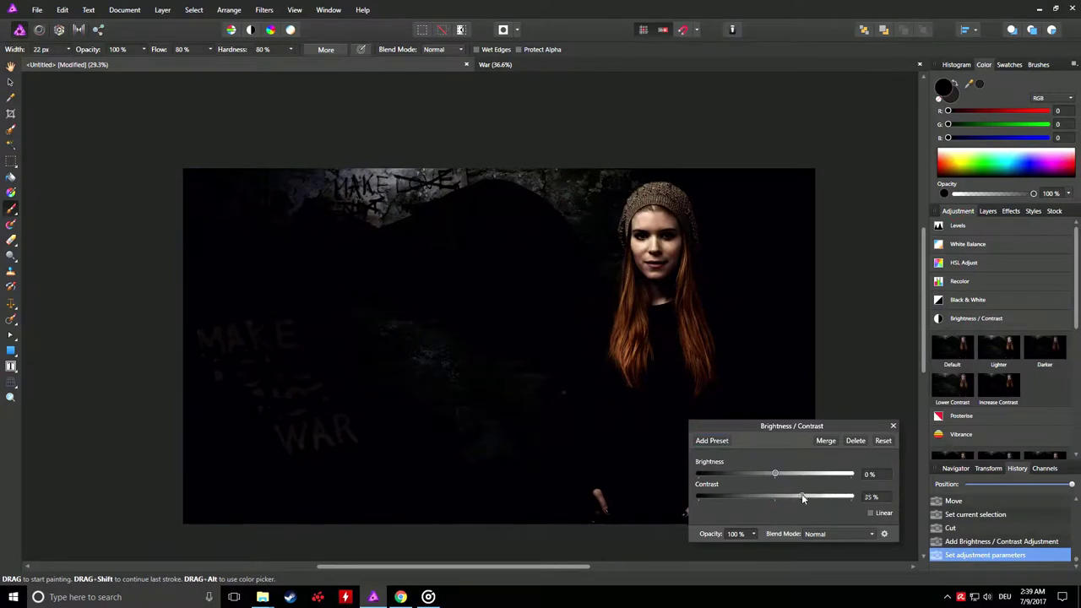
left_click(892, 426)
left_click(987, 211)
left_click_drag(985, 264, 988, 245)
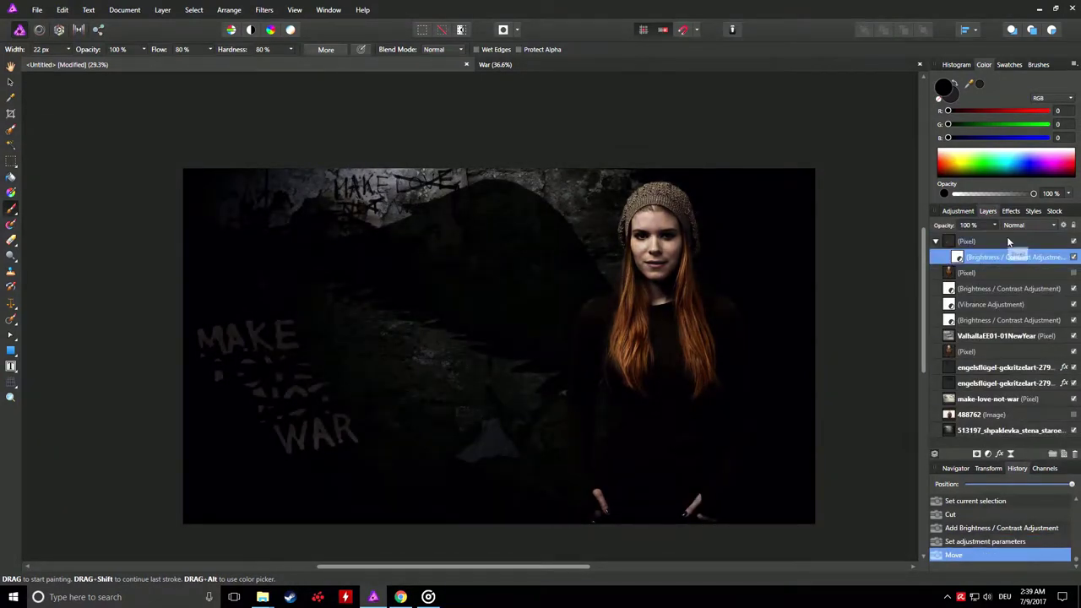
left_click(1073, 256)
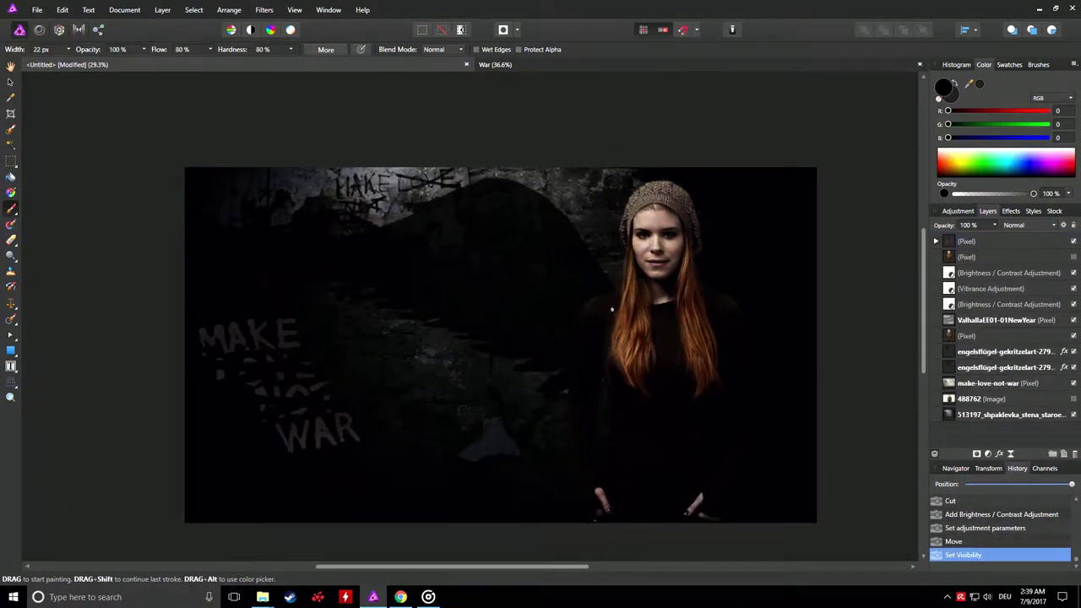
Step: Set the VallhallaEE01 graffiti layer's opacity to 75%
scroll(609, 320, "up", 1)
left_click(984, 383)
scroll(1013, 225, "down", 5)
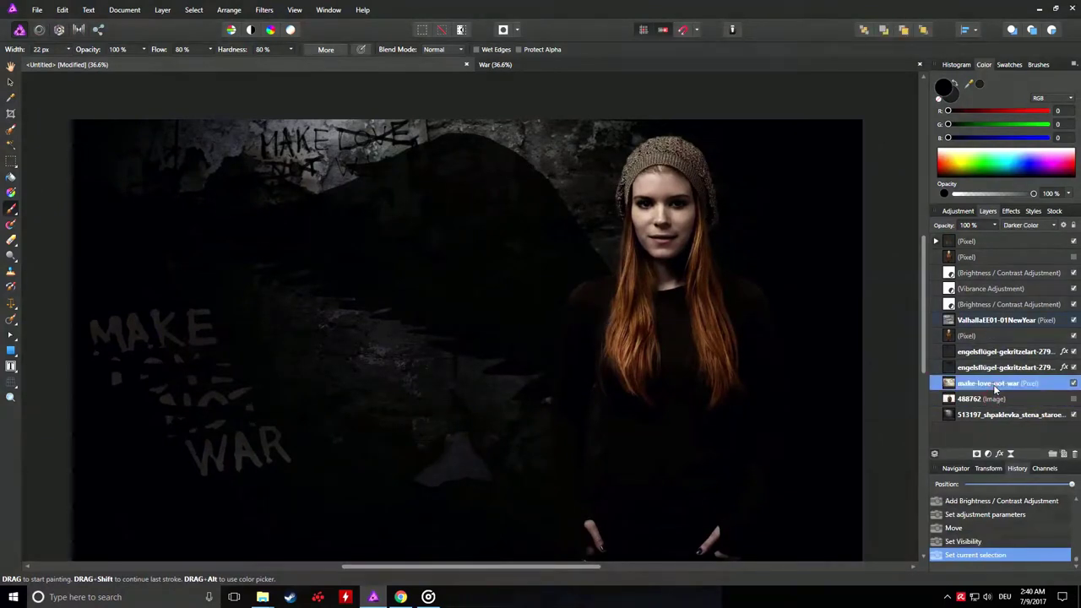
left_click(995, 225)
left_click(995, 320)
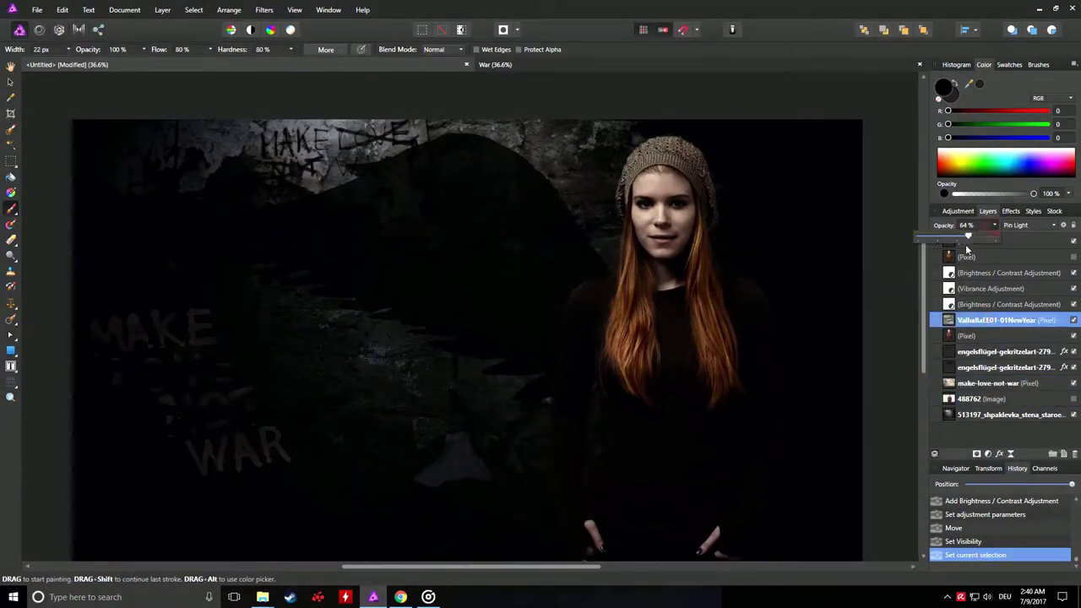
left_click(884, 287)
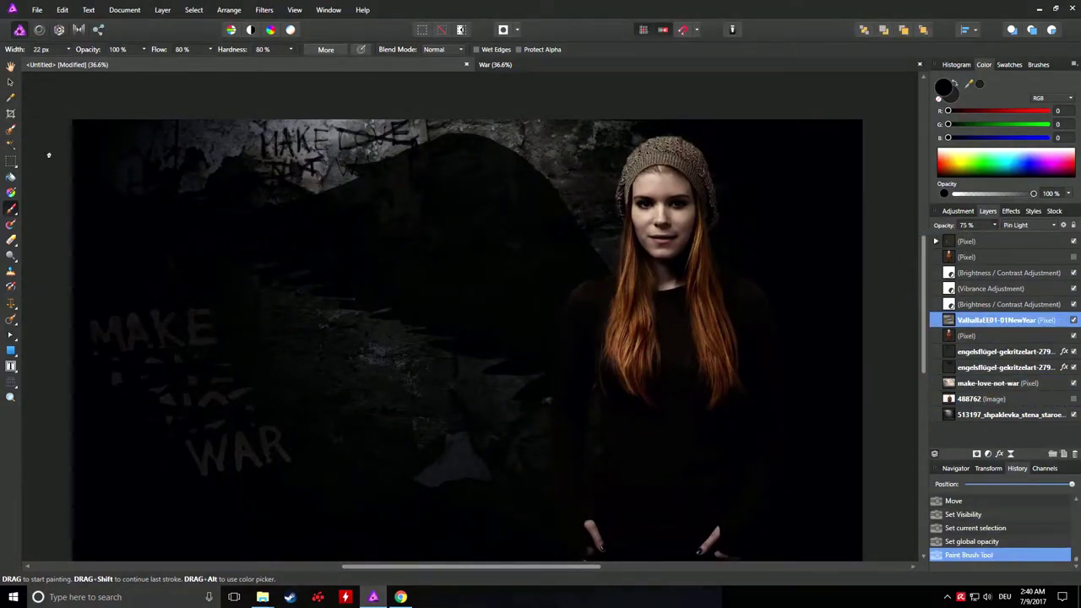
scroll(405, 287, "down", 1)
scroll(676, 312, "up", 1)
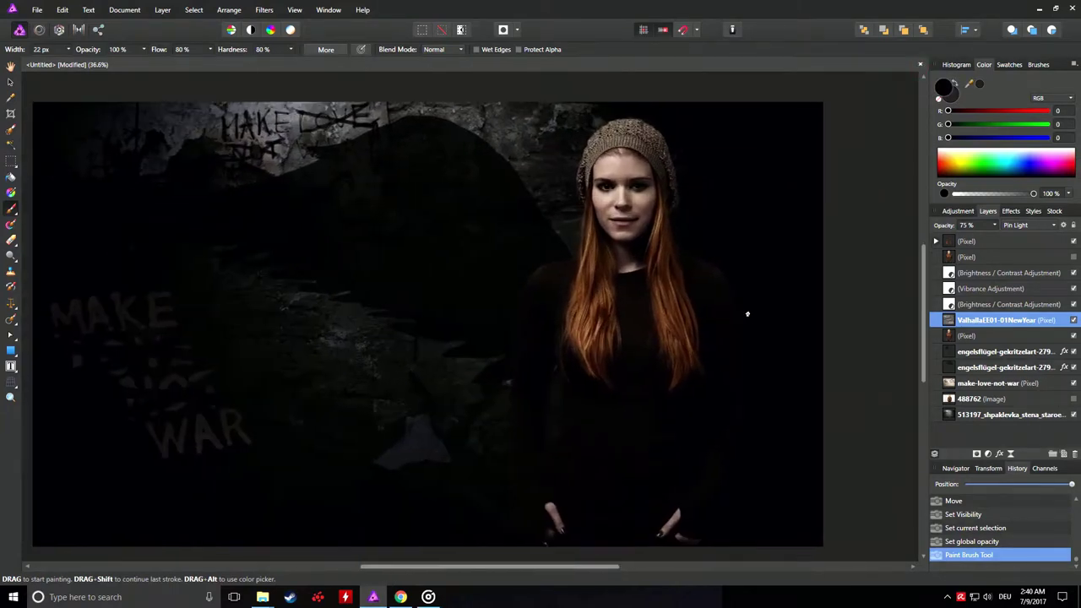
scroll(709, 338, "left", 1)
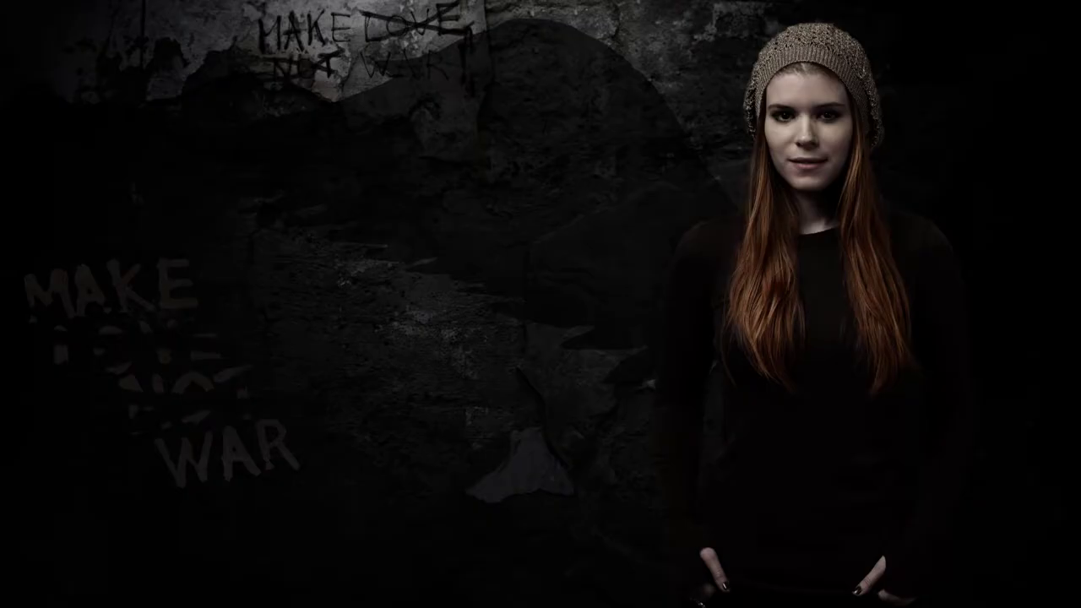